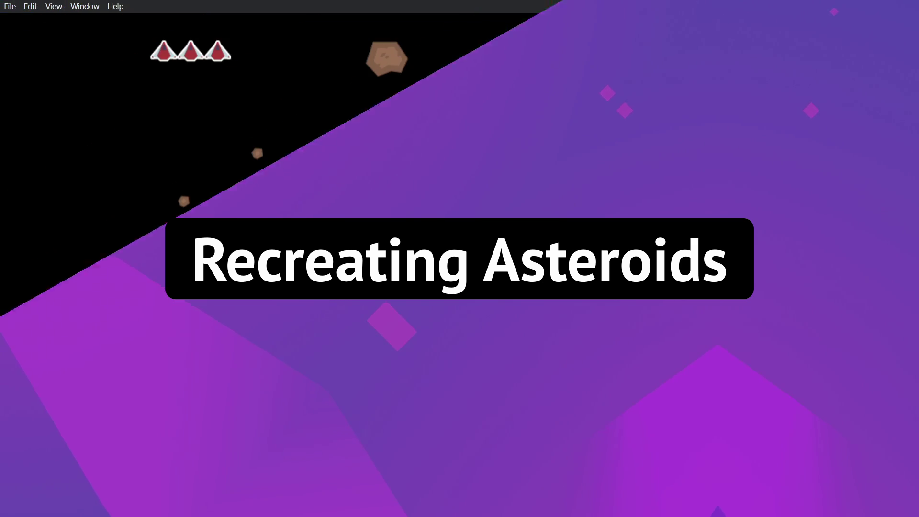
key(Left)
key(Up)
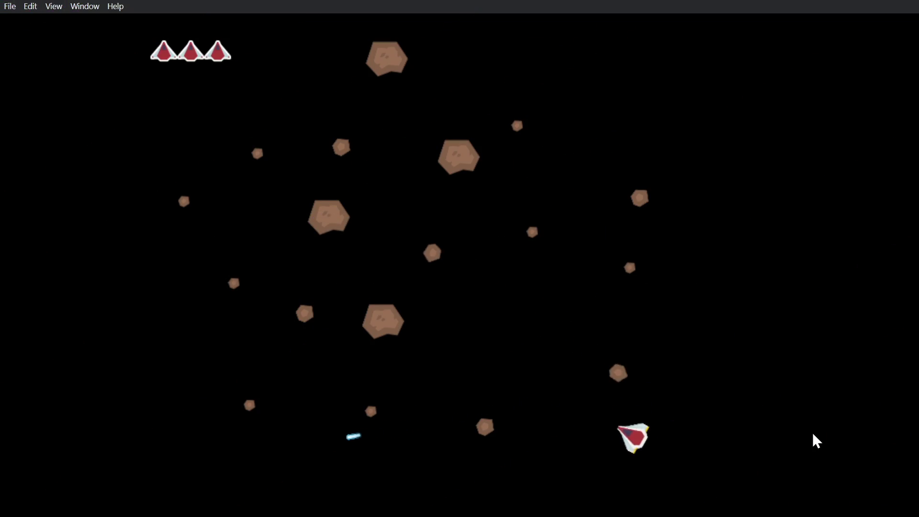
key(Right)
key(Up)
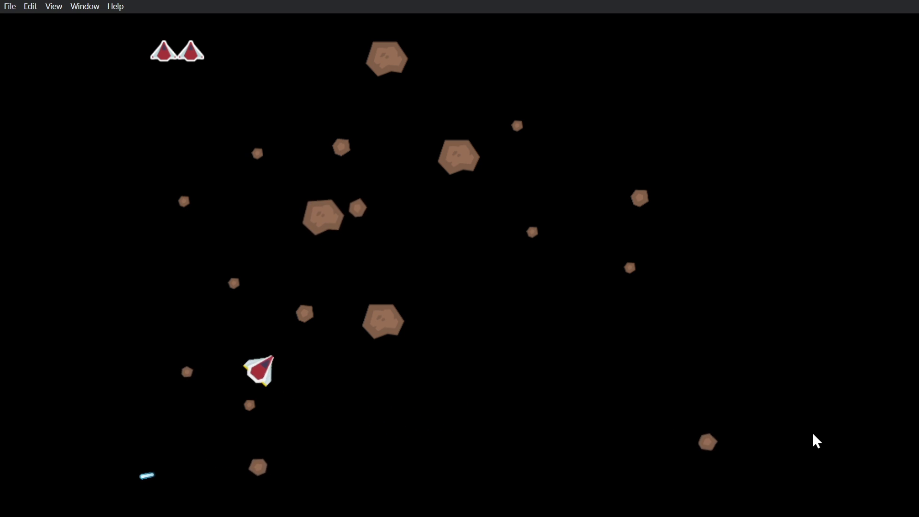
key(Up)
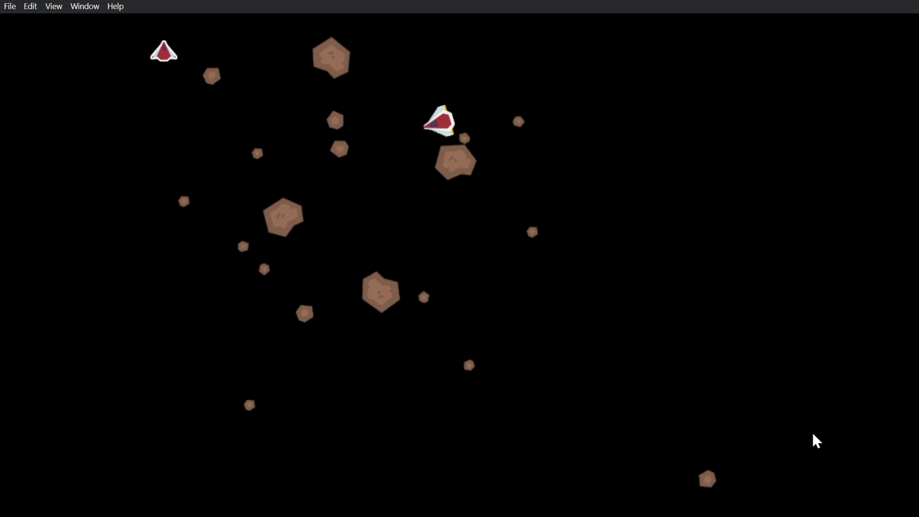
key(Left)
key(Up)
key(Right)
key(Up)
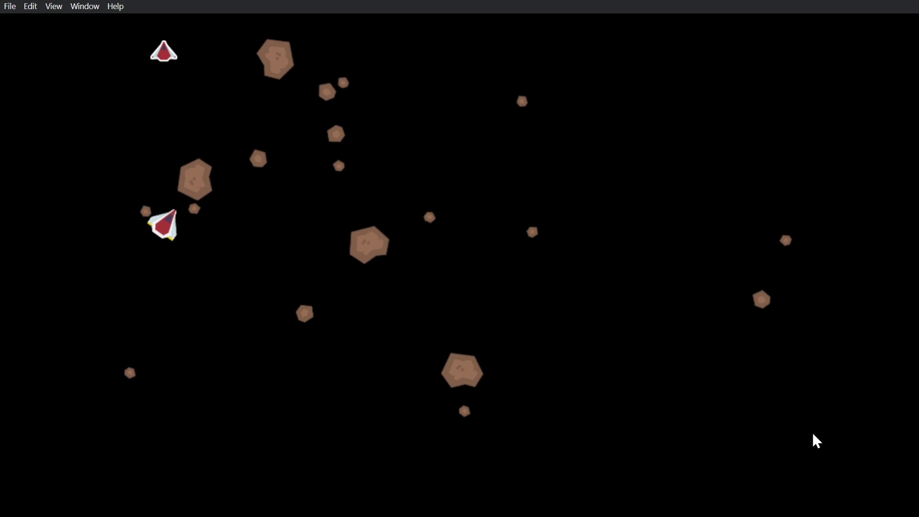
key(Left)
key(Up)
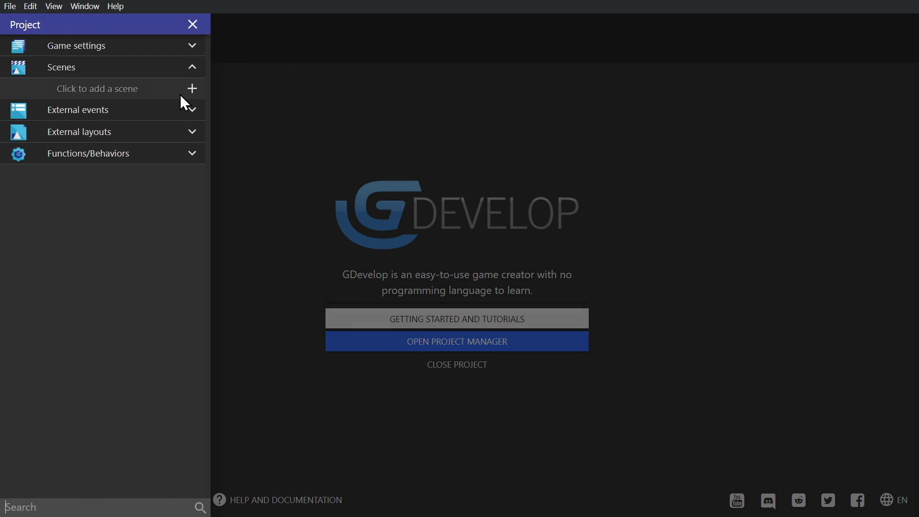
Add a scene named PlayScene to the project.
click(139, 90)
text(PlayScene)
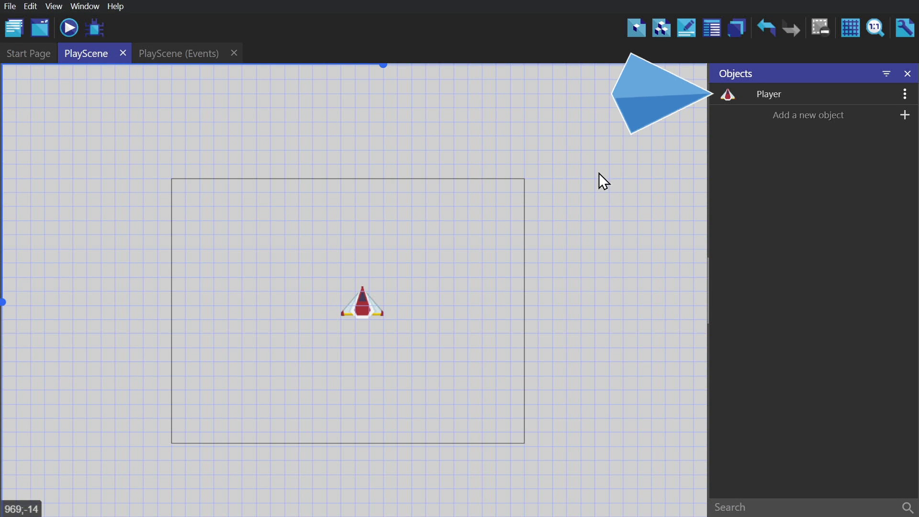
Add the Physics Engine 2.0 behavior to the Player object and open its gravity scale for editing.
click(762, 92)
double_click(762, 92)
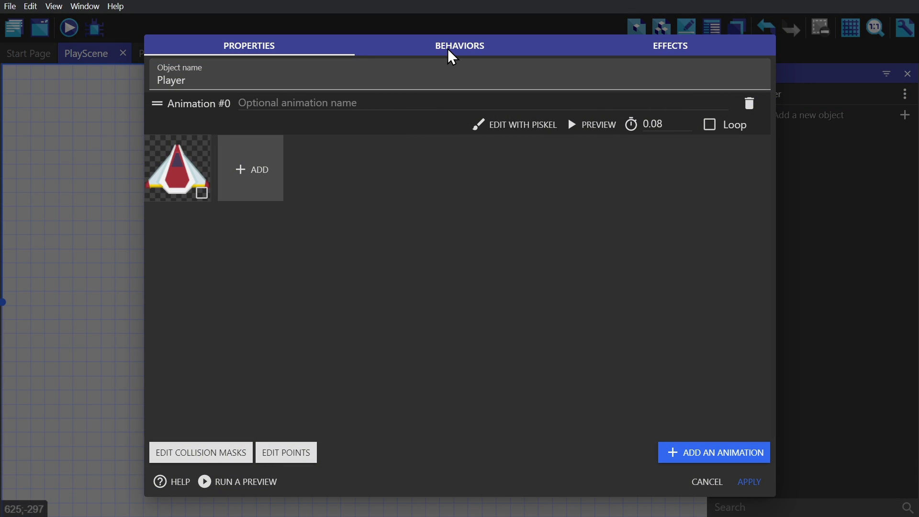
click(449, 52)
click(636, 452)
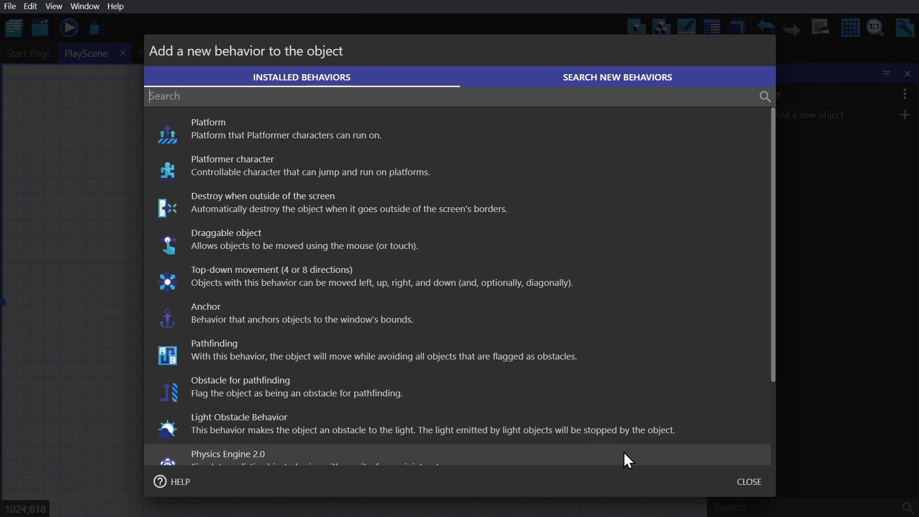
scroll(404, 216, down, 3)
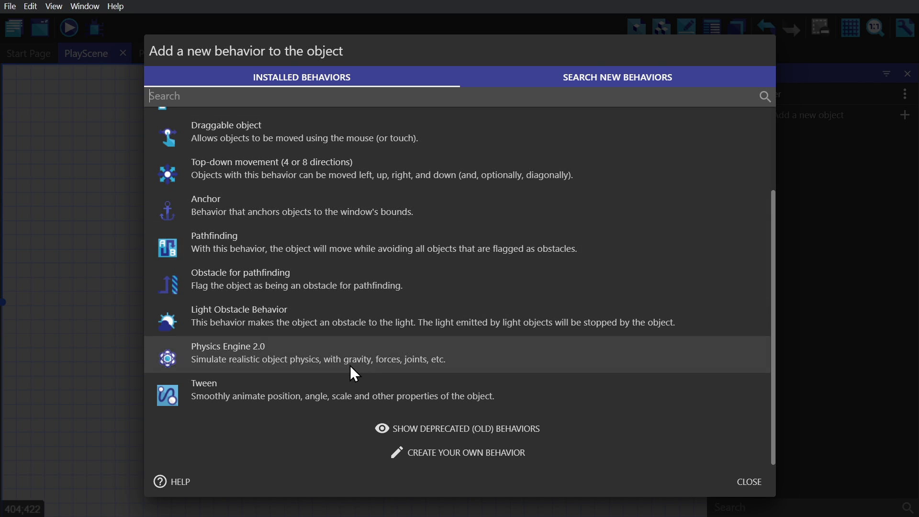
click(330, 356)
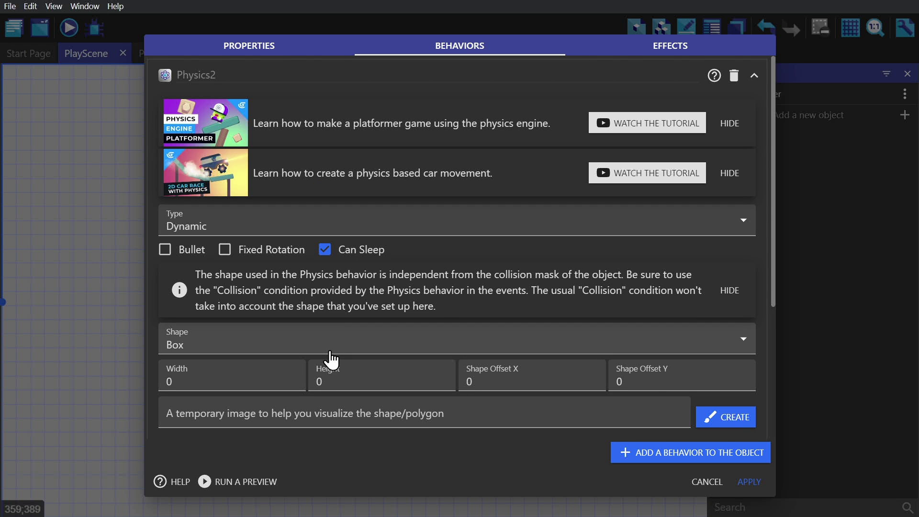
scroll(509, 266, down, 3)
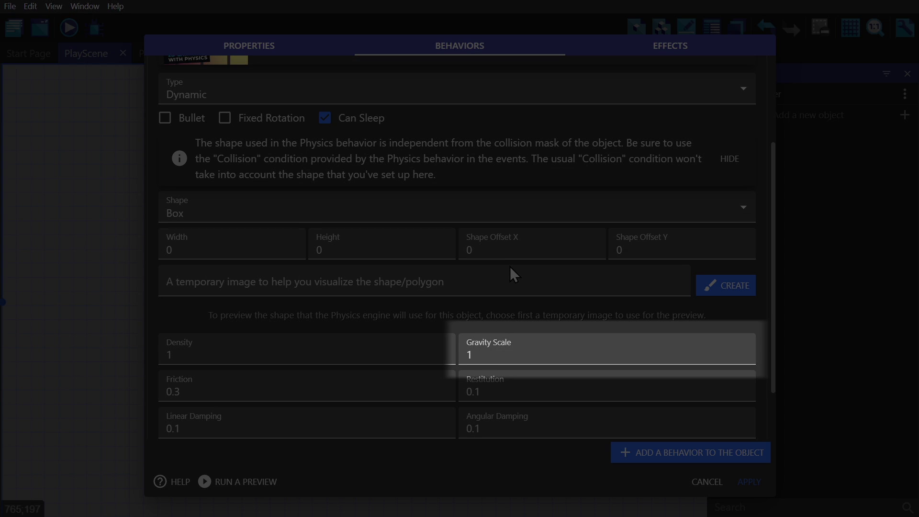
click(485, 355)
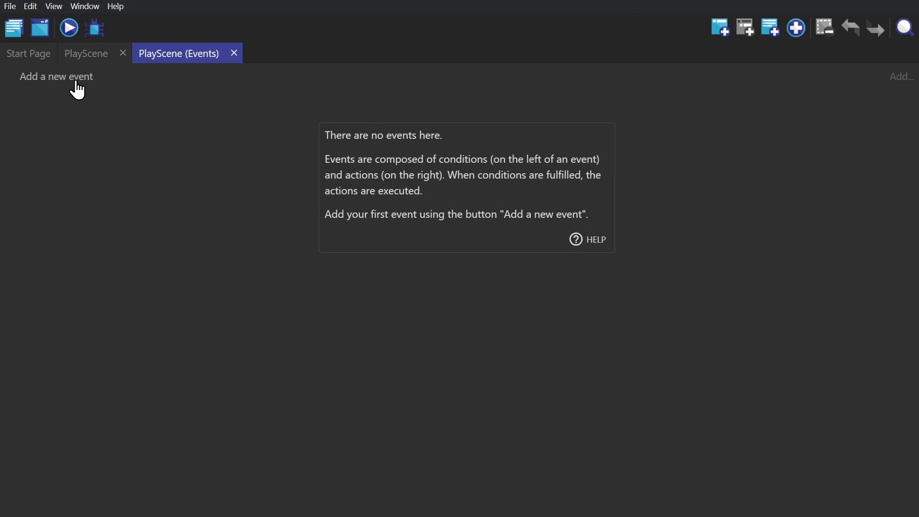
Add empty events and a comment reading "Player Movement" to the PlayScene event sheet.
click(77, 78)
click(720, 29)
click(720, 29)
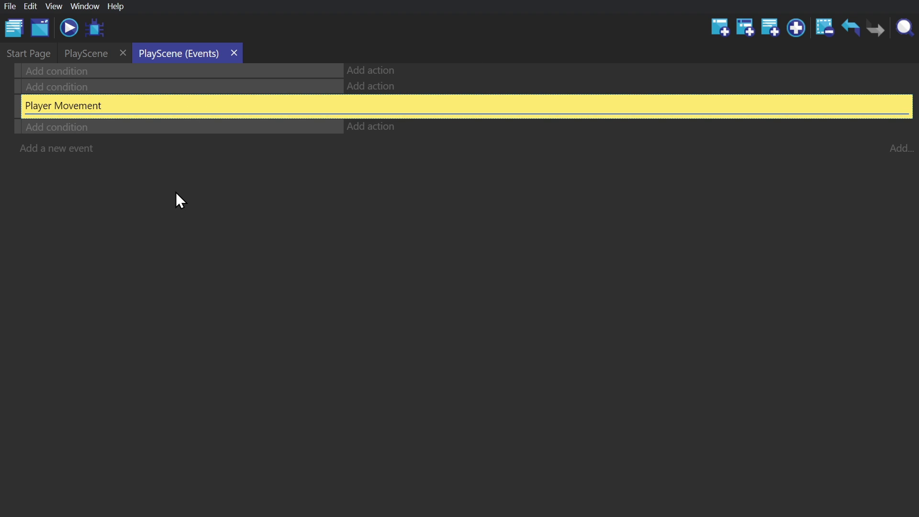
click(176, 193)
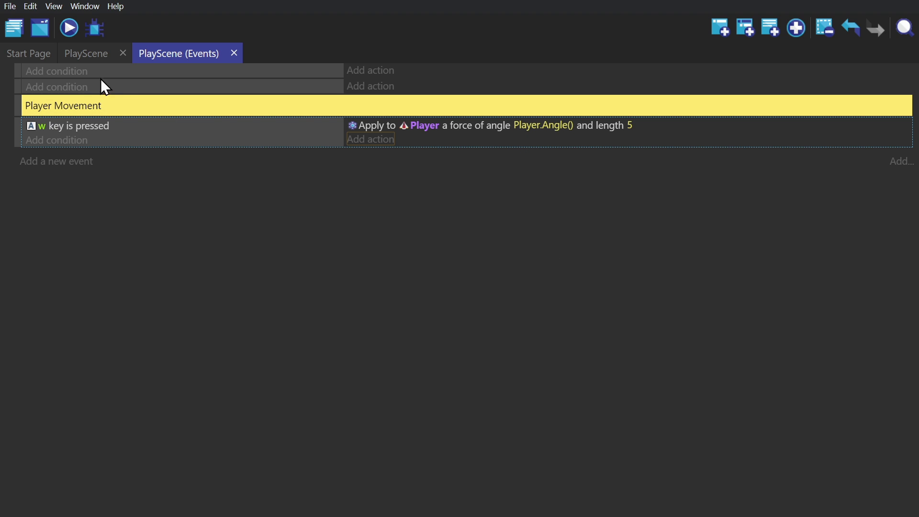
Open the point editor for the Player object's ship sprite.
click(84, 54)
double_click(357, 308)
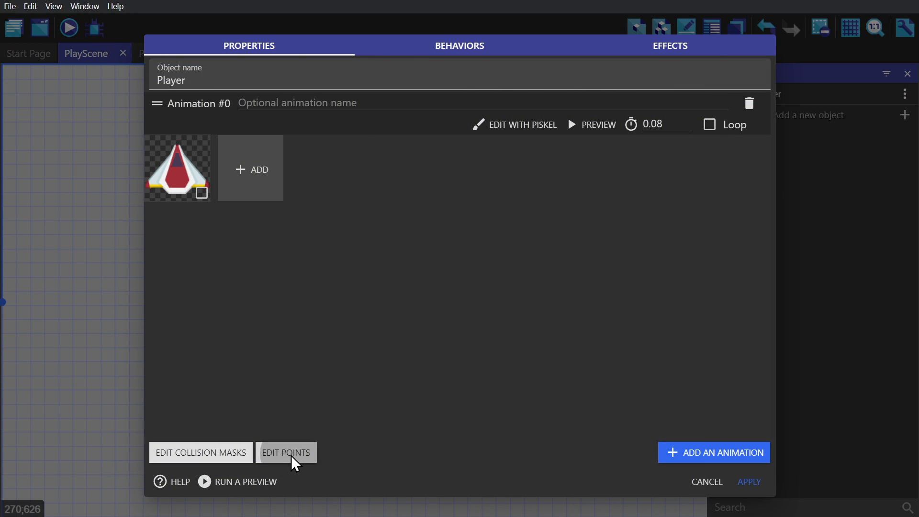
click(291, 452)
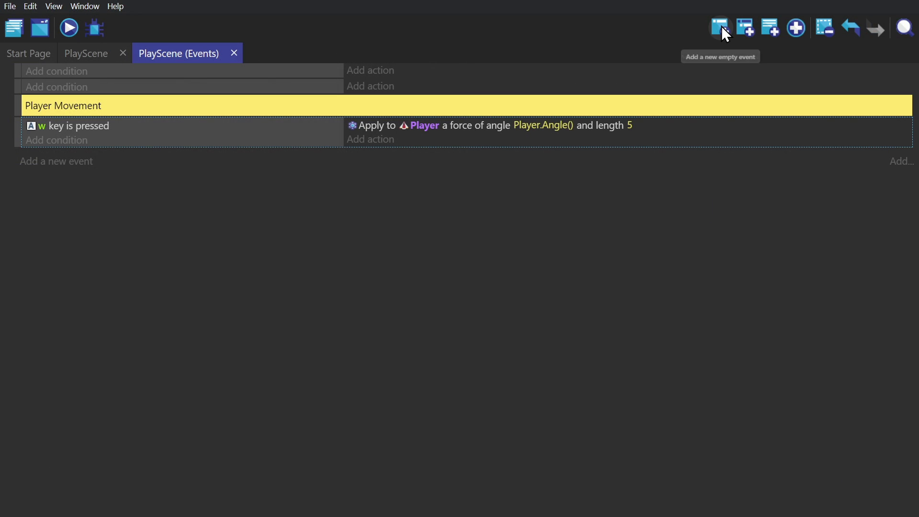
Add two events below the w-key event, with the conditions "a key is pressed" and "d key is pressed".
click(720, 27)
click(187, 177)
drag(72, 125, 84, 194)
text(a key is pressed key is pressed)
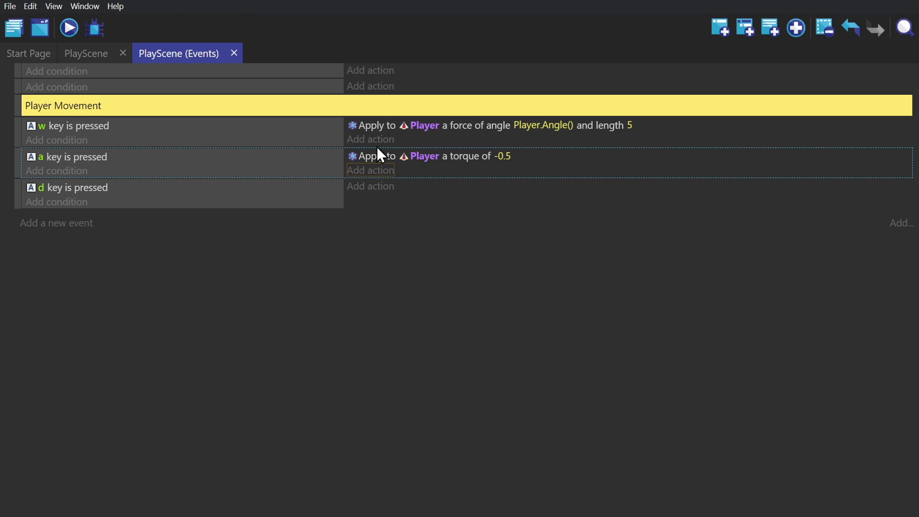
Copy the Player torque action from the a-key event to the d-key event and set its torque to 0.5.
click(375, 156)
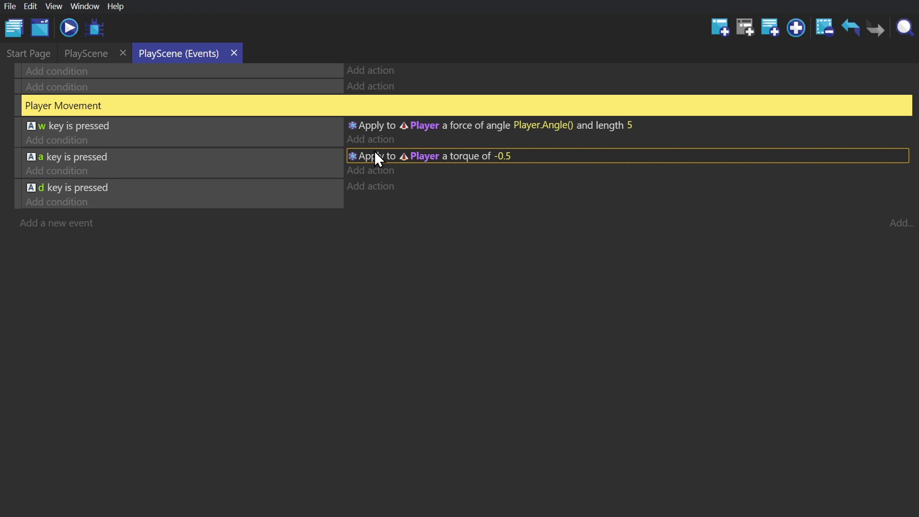
key(ctrl+c)
click(426, 186)
double_click(506, 185)
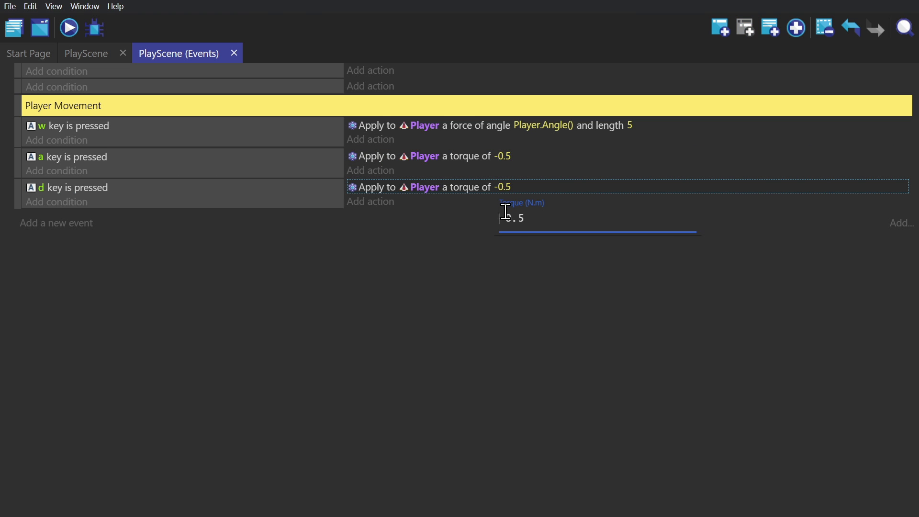
key(Delete)
key(Return)
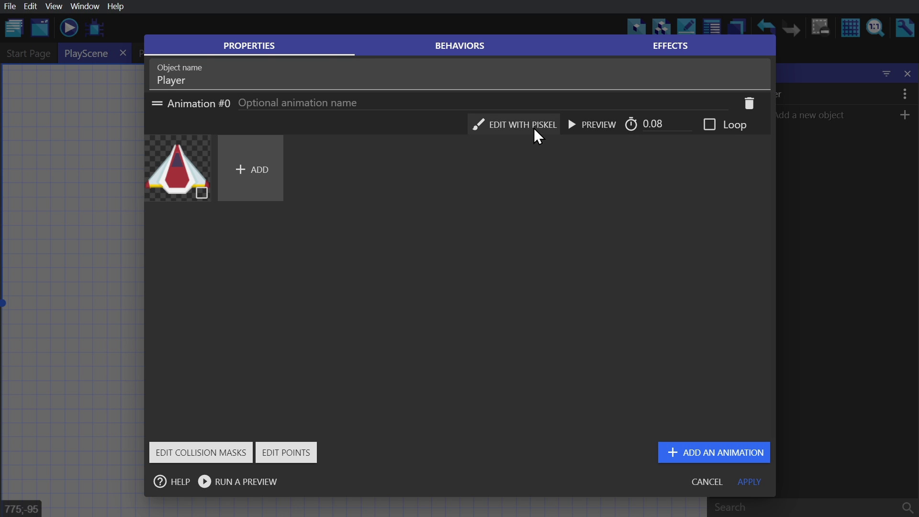
Open the Player sprite in Piskel and rotate it counter-clockwise three times so the ship points right.
click(520, 128)
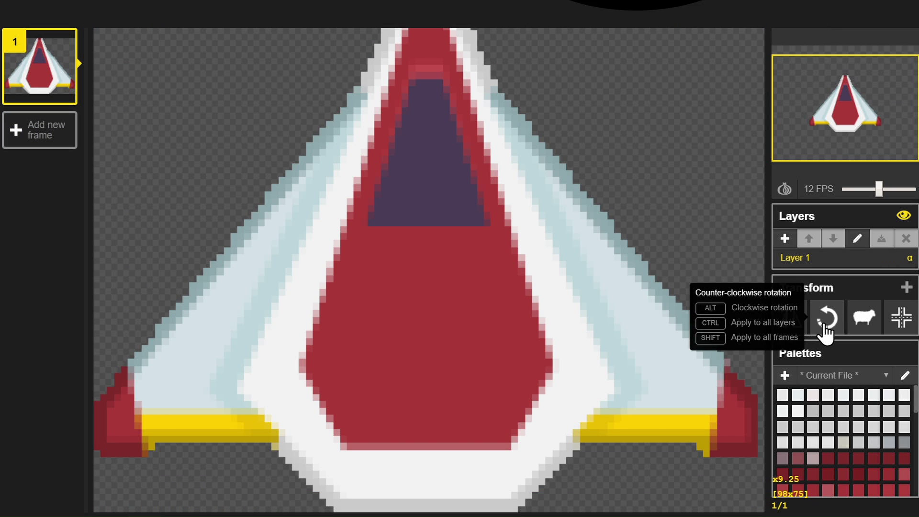
click(823, 326)
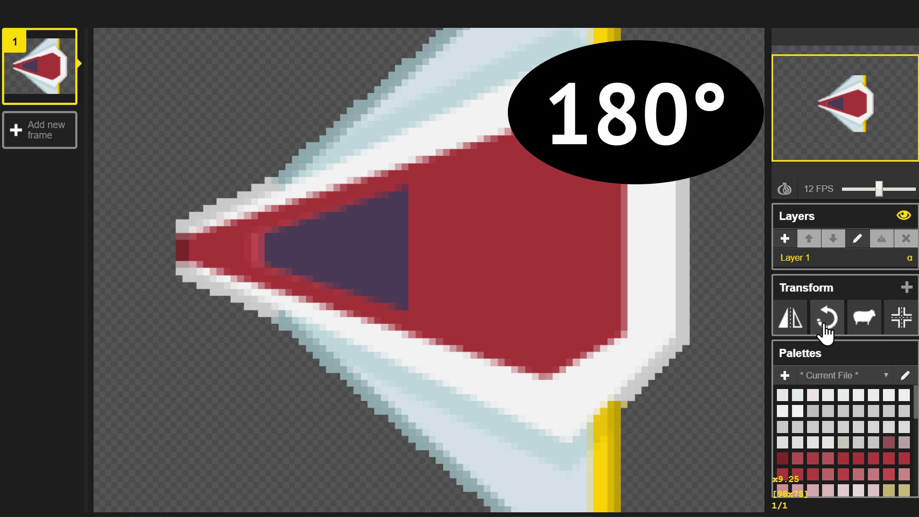
click(823, 326)
click(823, 326)
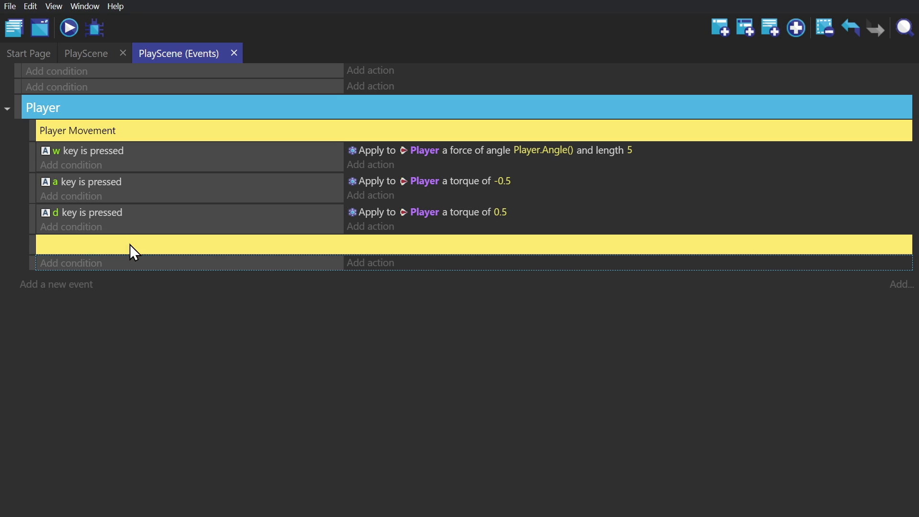
Label the empty comment "Fire Bullet" and give the event beneath it a condition for the Space key being released.
double_click(130, 244)
text(Fire Bullet)
click(92, 262)
ctrl+drag(107, 214, 118, 279)
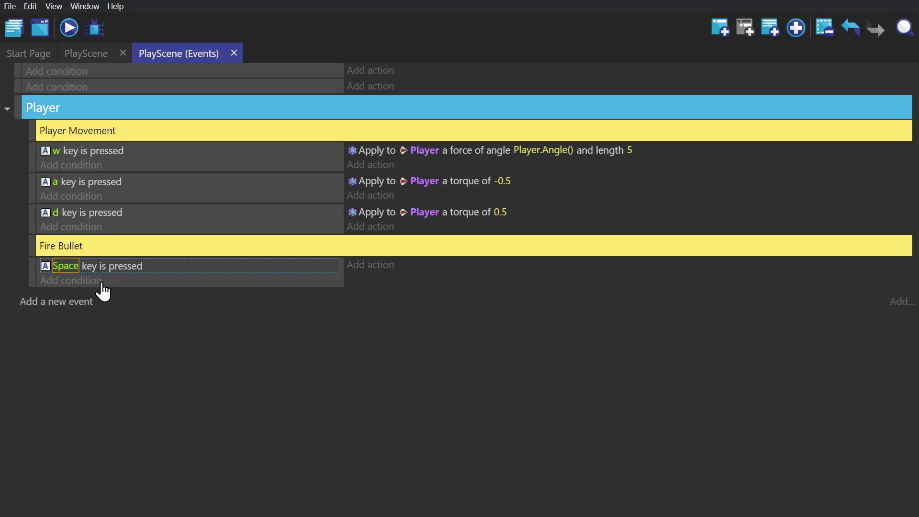
click(114, 264)
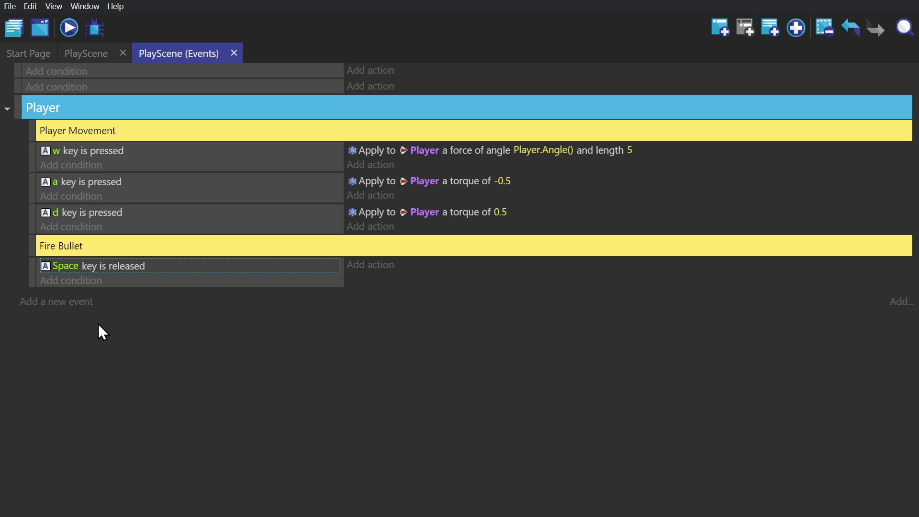
key(ctrl+v)
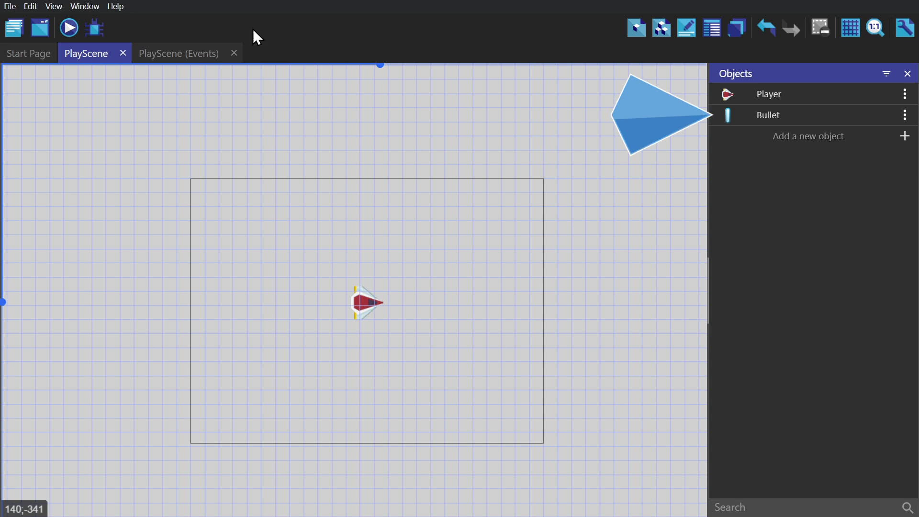
Change the background color of PlayScene to black in its scene properties.
click(14, 27)
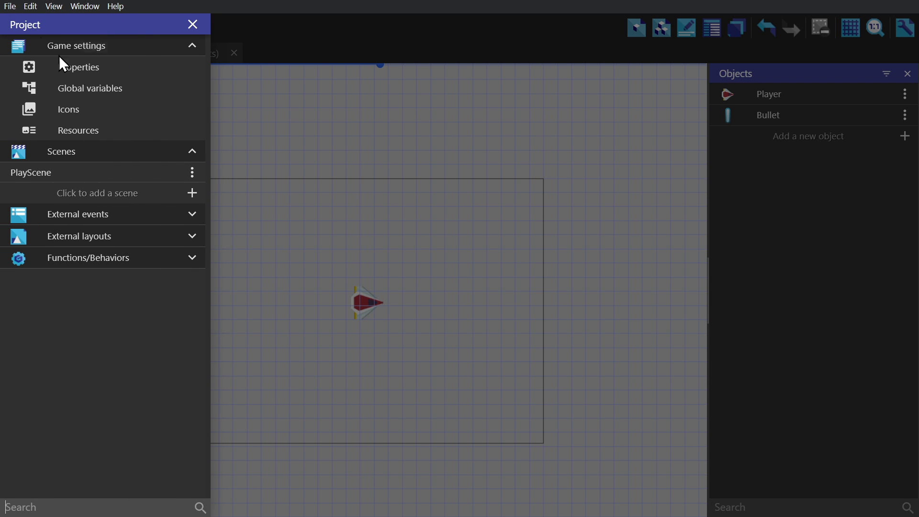
click(192, 170)
click(269, 209)
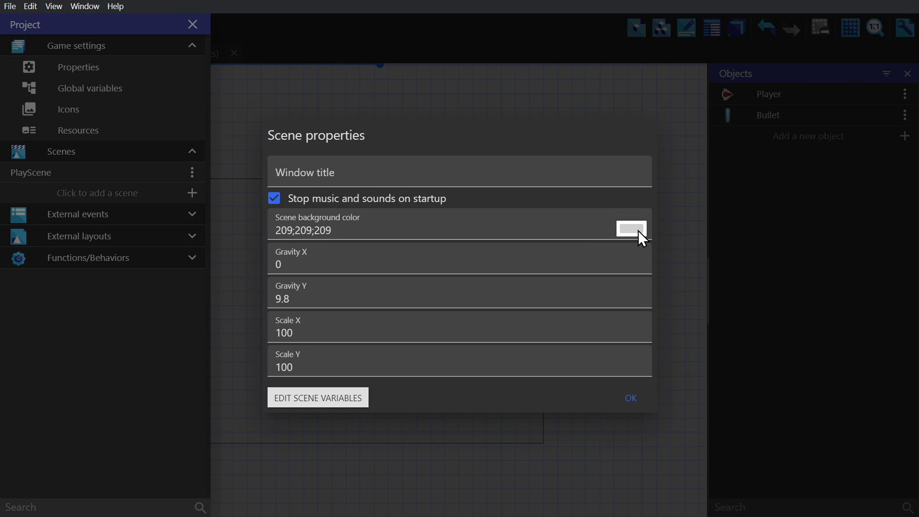
click(632, 229)
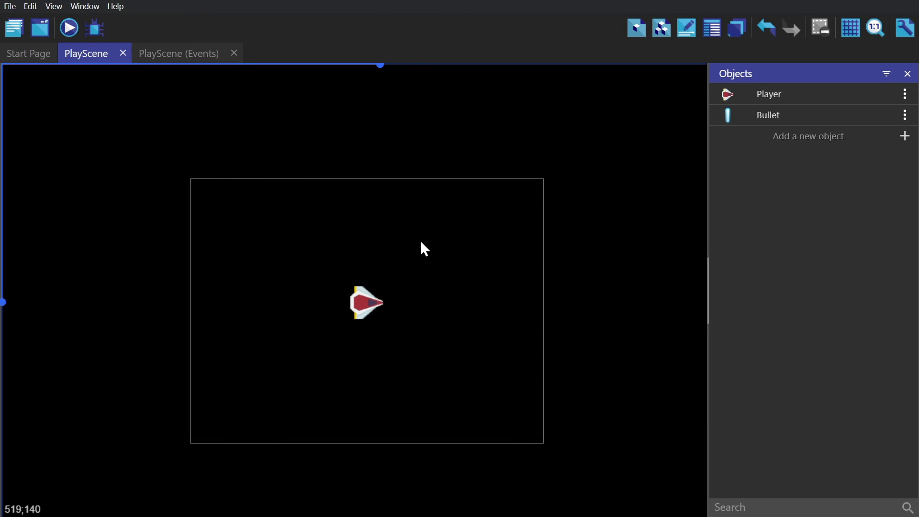
middle_drag(421, 242, 428, 226)
In the Fire Bullet event, move the Bullet's rotate action above its force action and set the rotation angle to Player.Angle()+90.
click(178, 57)
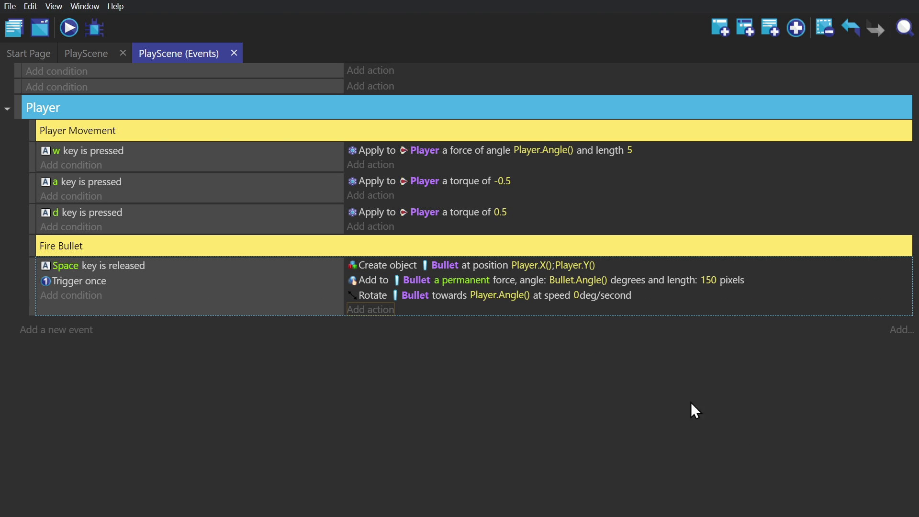
drag(348, 294, 375, 274)
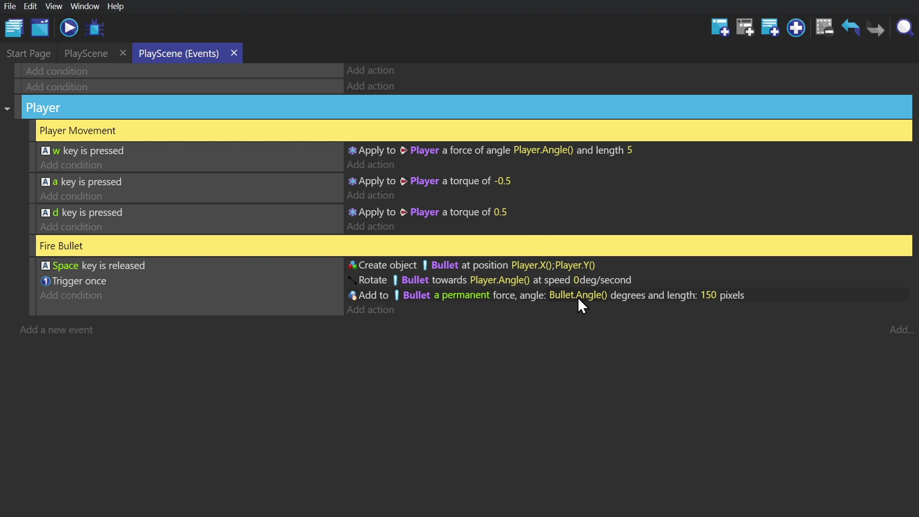
click(496, 280)
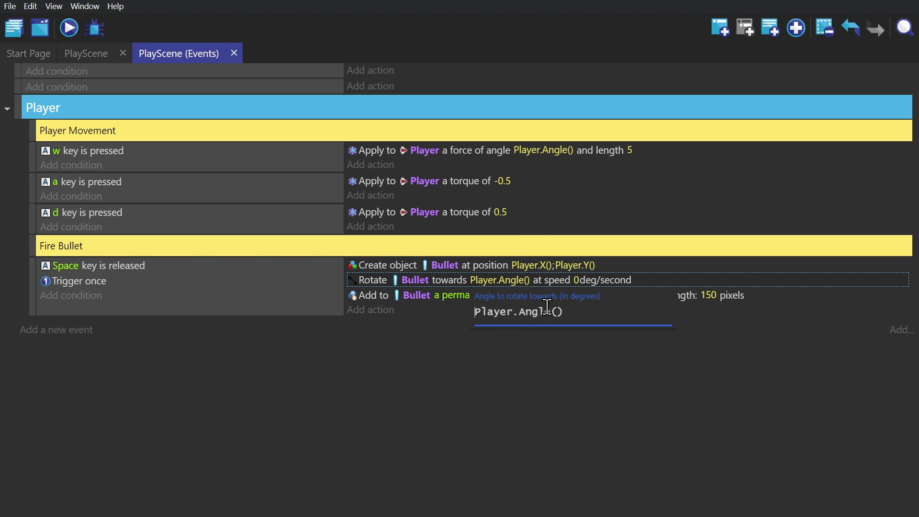
text(+90)
click(534, 403)
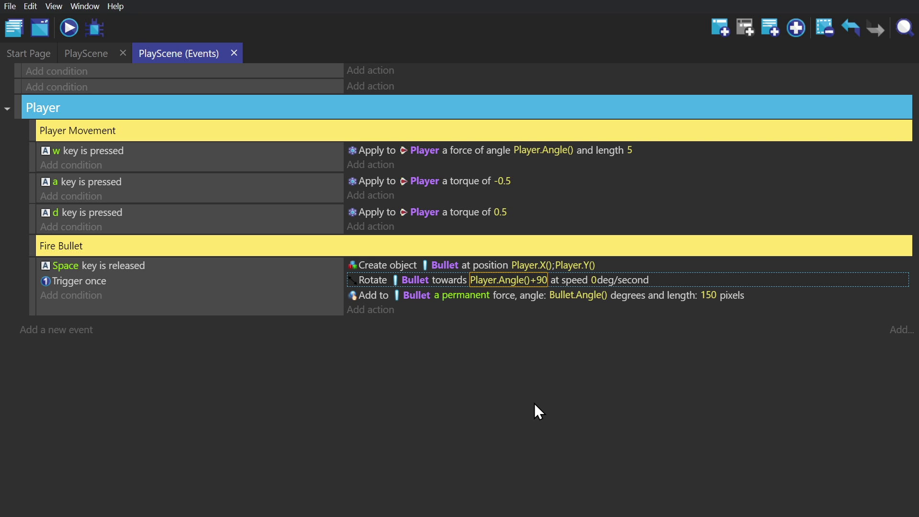
Set the angle of the Bullet's permanent force to Player.Angle().
click(569, 294)
double_click(569, 327)
text(Player.Angle()
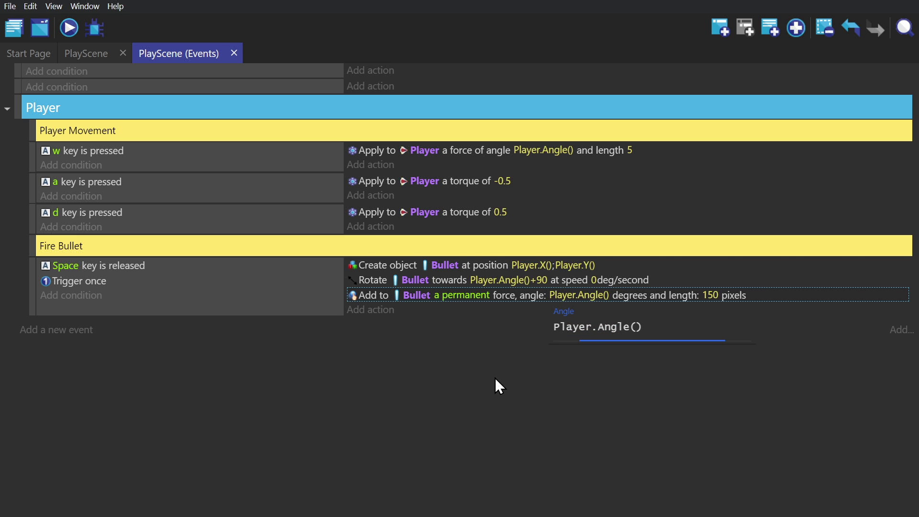
click(496, 384)
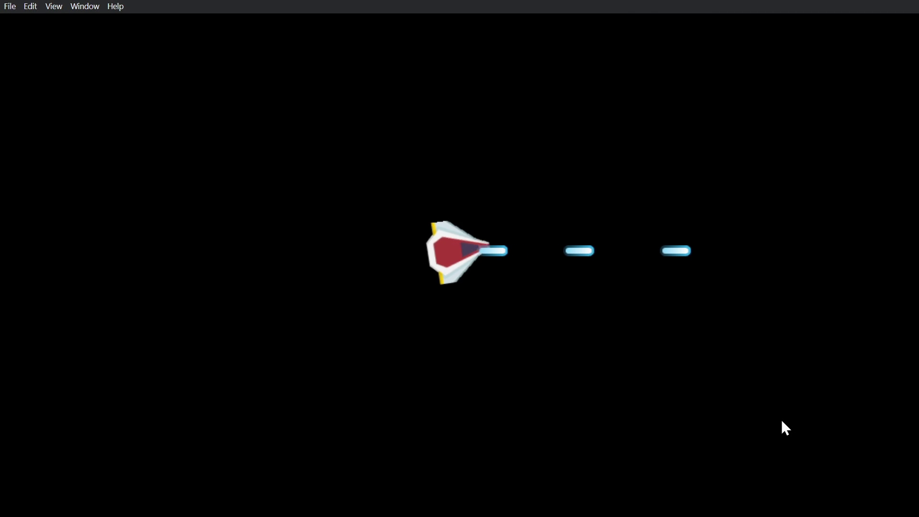
Test the preview by turning the ship and firing repeated bullets to check their direction.
key(a)
key(space)
key(space)
key(space)
key(space)
key(space)
key(space)
key(space)
key(space)
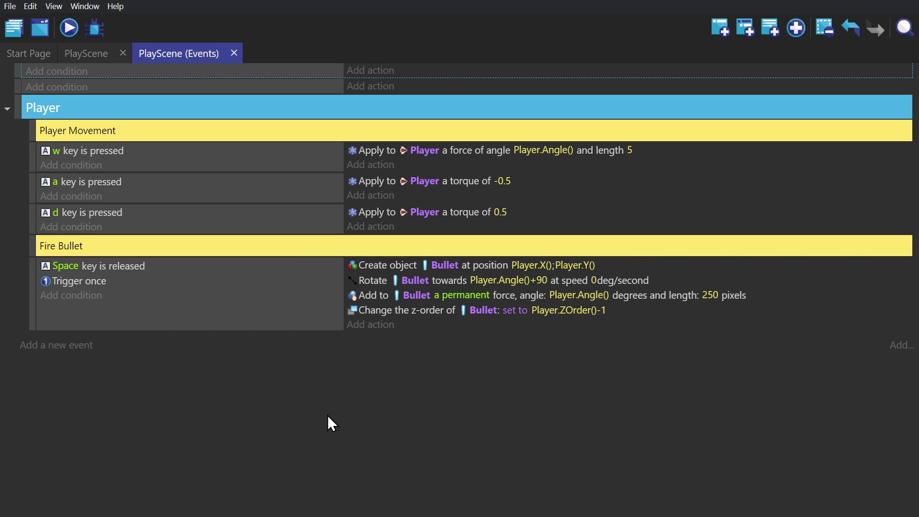
Collapse the Player group, add a "Beginning of scene" comment at the top, and give the event beneath it the condition At the beginning of the scene.
click(8, 110)
click(771, 27)
click(213, 79)
text(Beginning of scene)
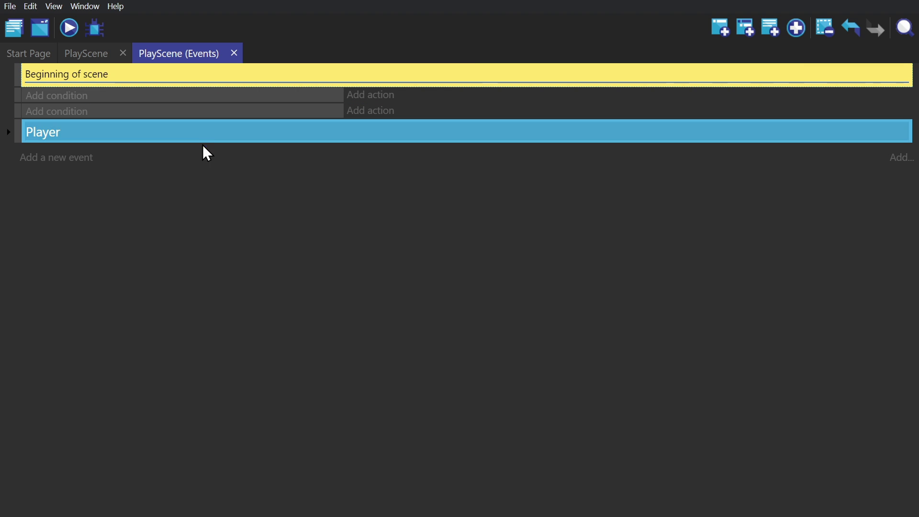
click(74, 94)
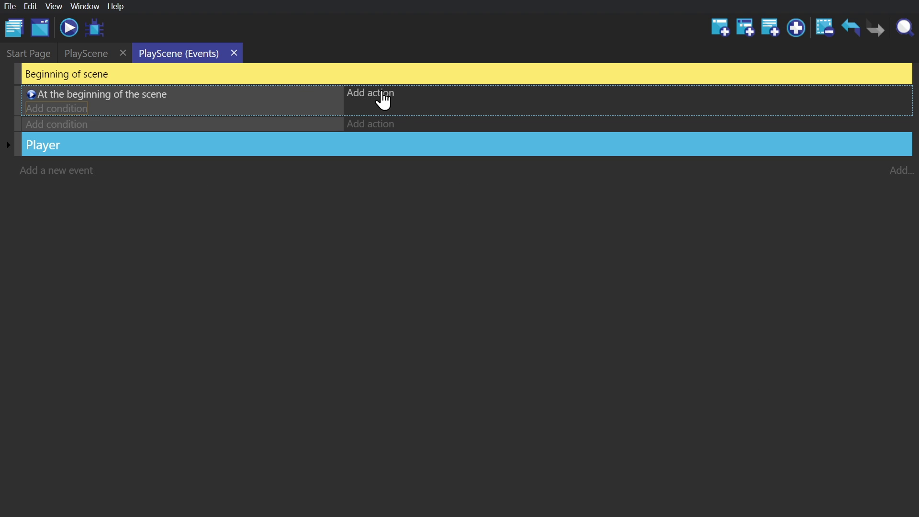
In the beginning-of-scene event, add an action setting the camera's X position to 0 and duplicate it as a Y position action set to 0.
click(384, 101)
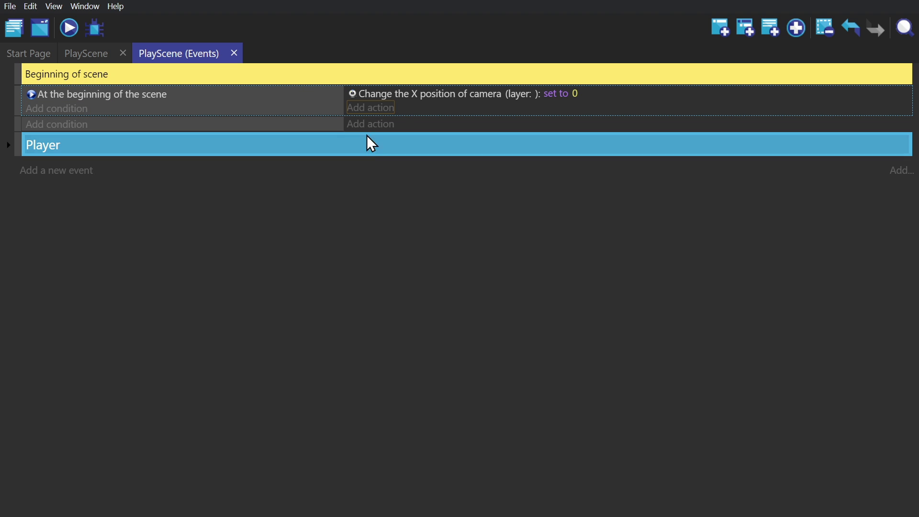
click(369, 100)
key(ctrl+c)
key(ctrl+v)
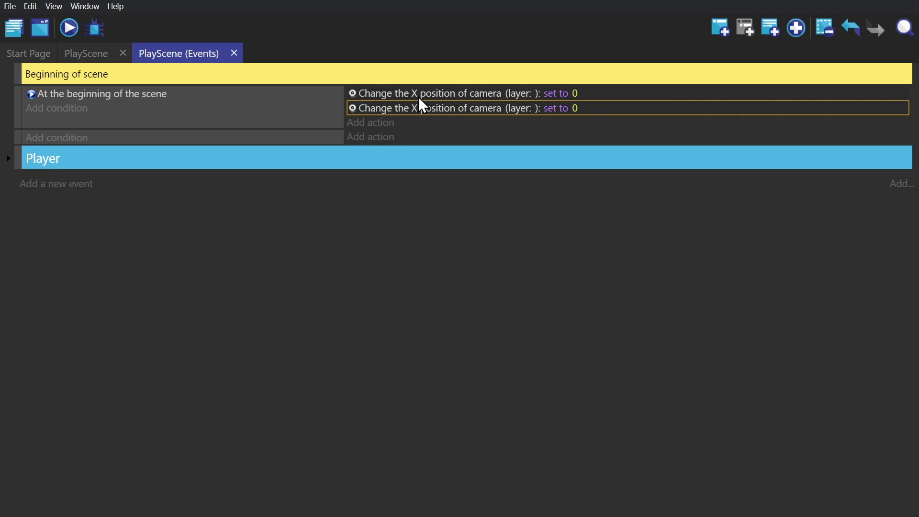
double_click(511, 108)
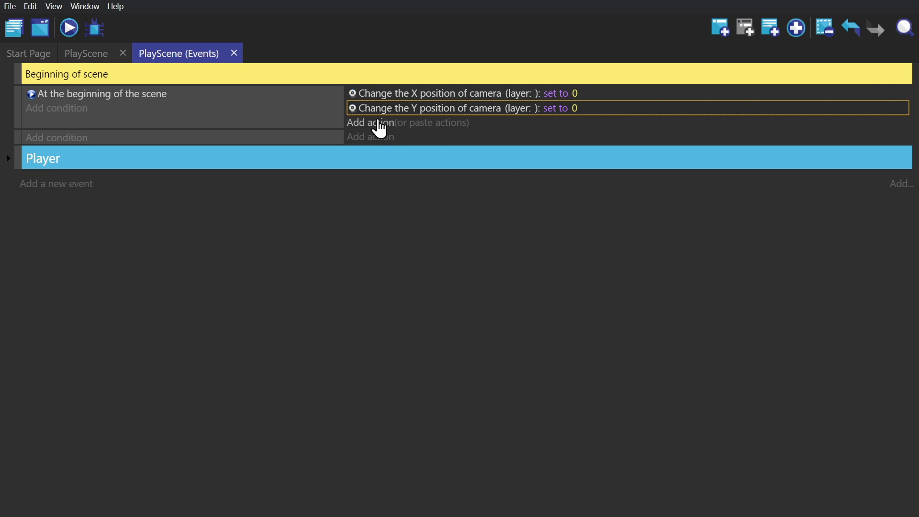
click(377, 123)
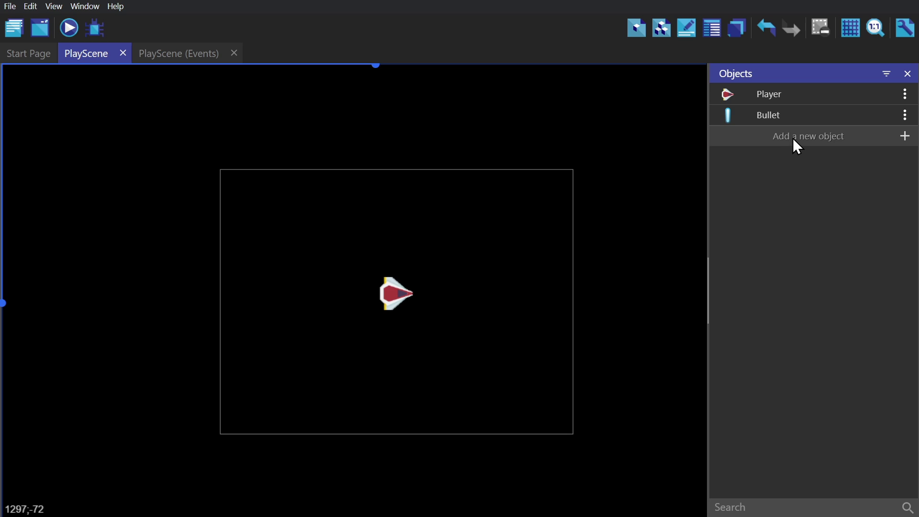
Create a sprite object named Asteroid_Big with a separate animation for each big asteroid image.
click(793, 139)
click(335, 102)
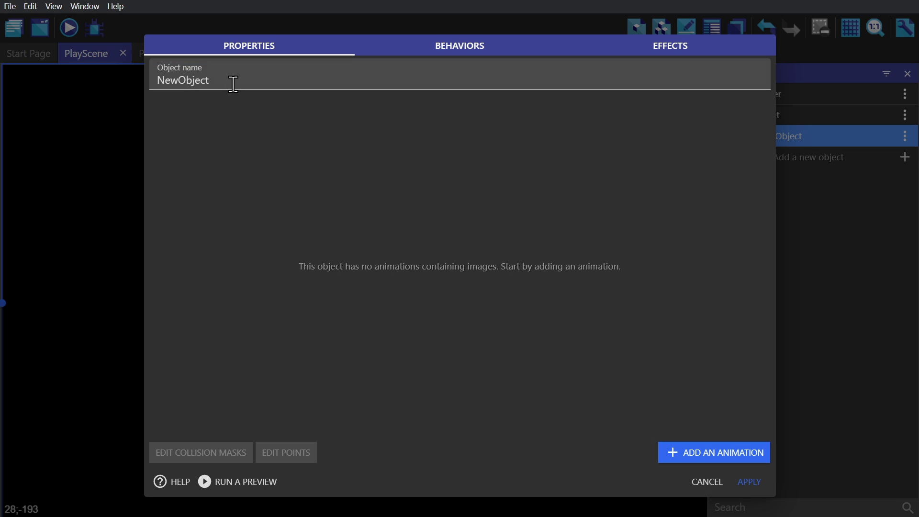
text(Asteroid_Big)
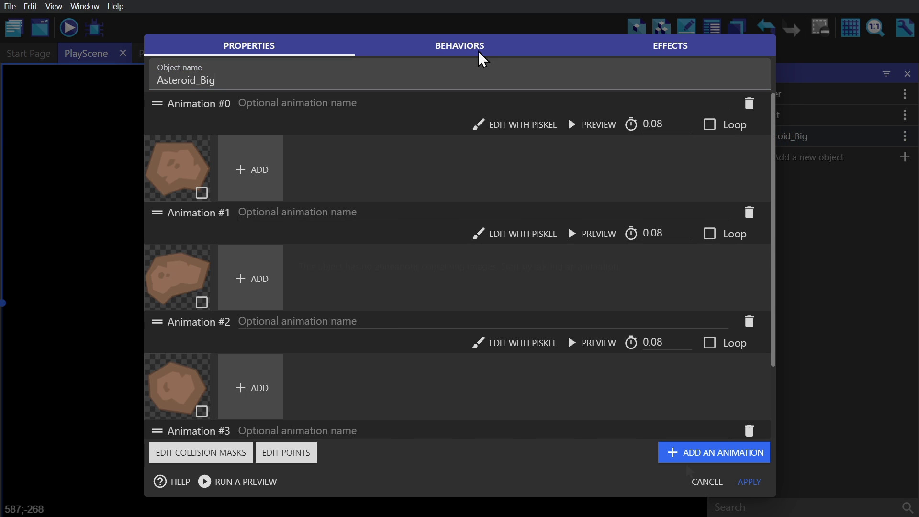
click(473, 44)
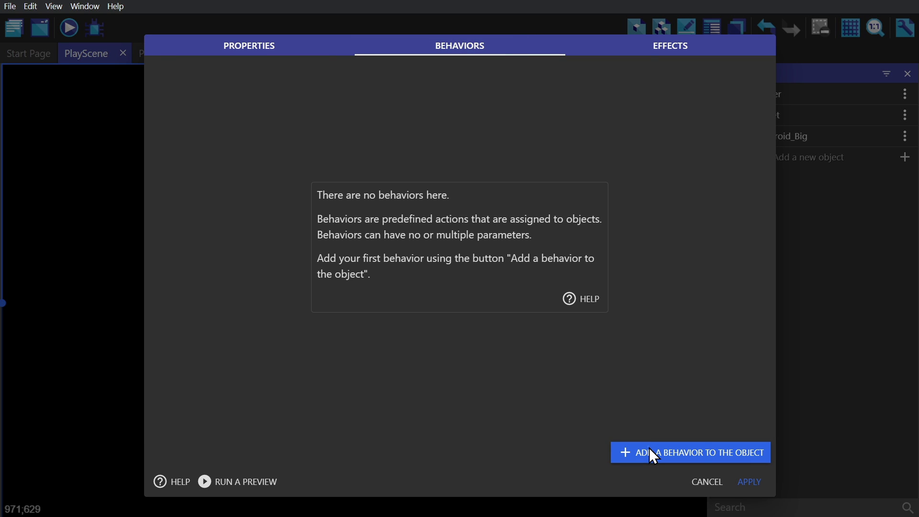
key(Escape)
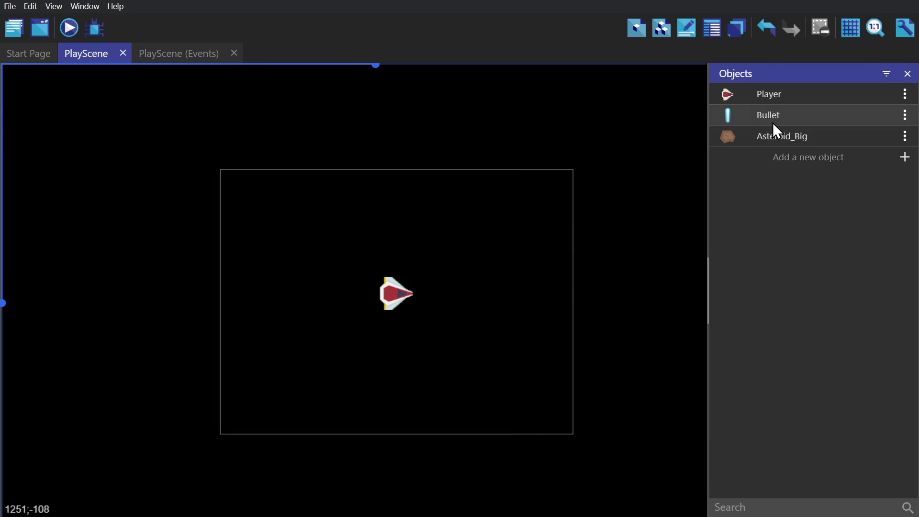
Scatter several Asteroid_Big, Asteroid_Medium and Asteroid_Small instances around the player ship in the scene.
drag(780, 136, 483, 221)
drag(483, 222, 460, 222)
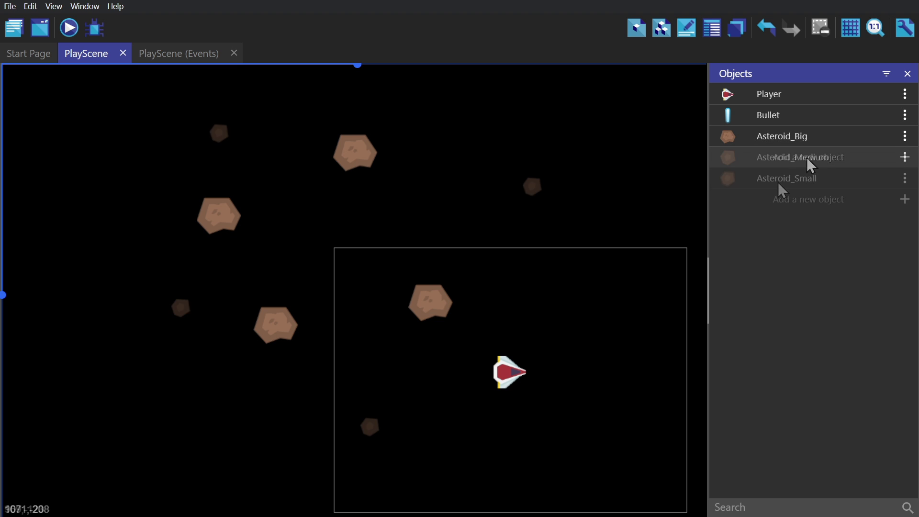
drag(783, 181, 467, 138)
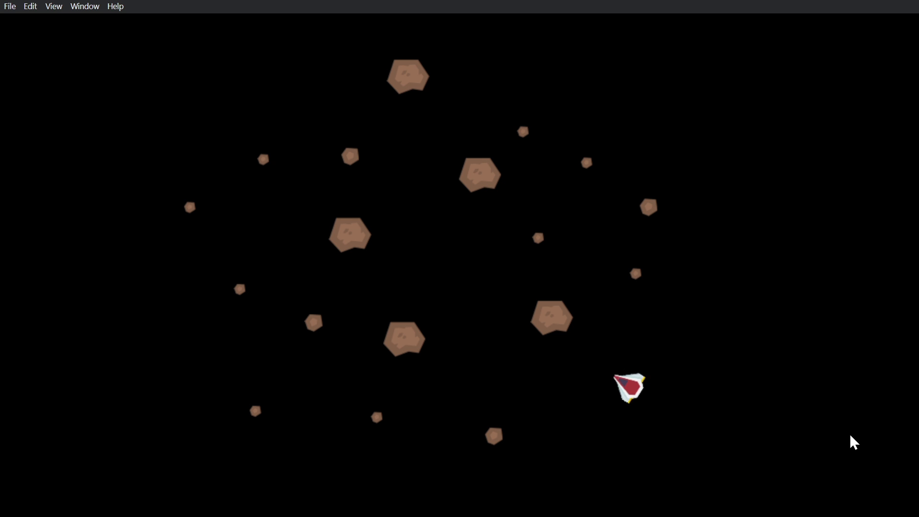
Fly the ship into the asteroids in the preview to test how they collide.
key(Up)
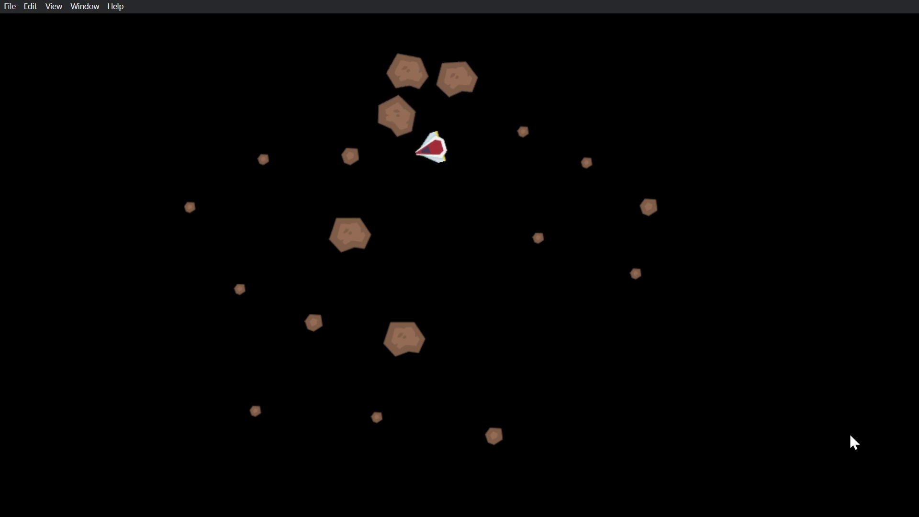
key(Up)
key(Left)
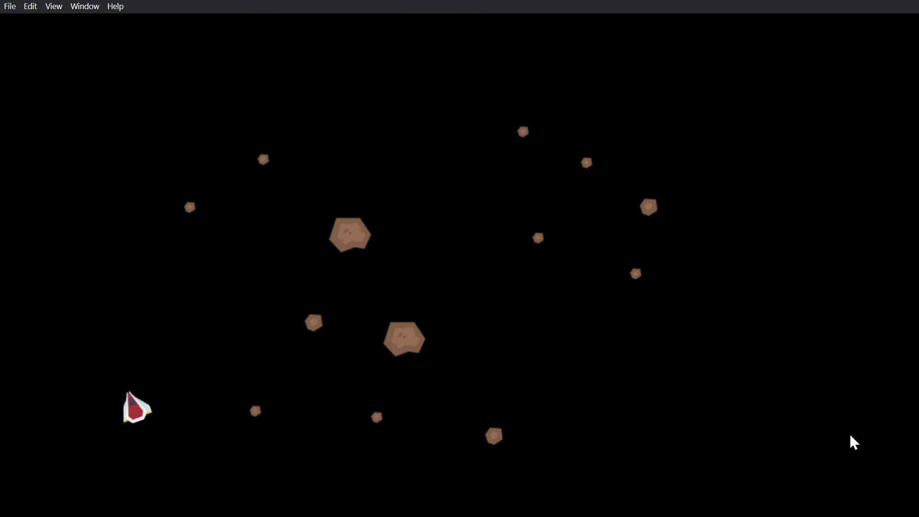
key(Up)
key(Left)
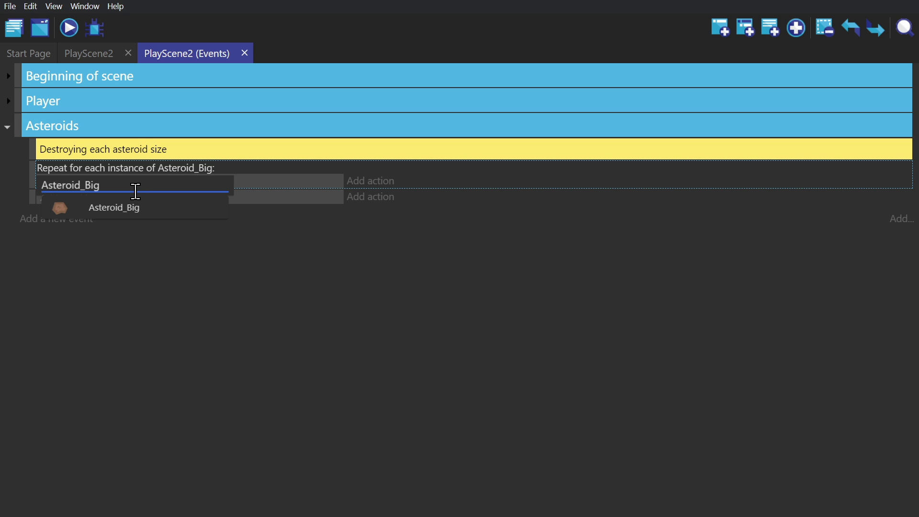
Build for-each events where a Bullet collision splits Asteroid_Big into two Asteroid_Medium, splits Asteroid_Medium into two Asteroid_Small, and deletes Asteroid_Small.
click(124, 208)
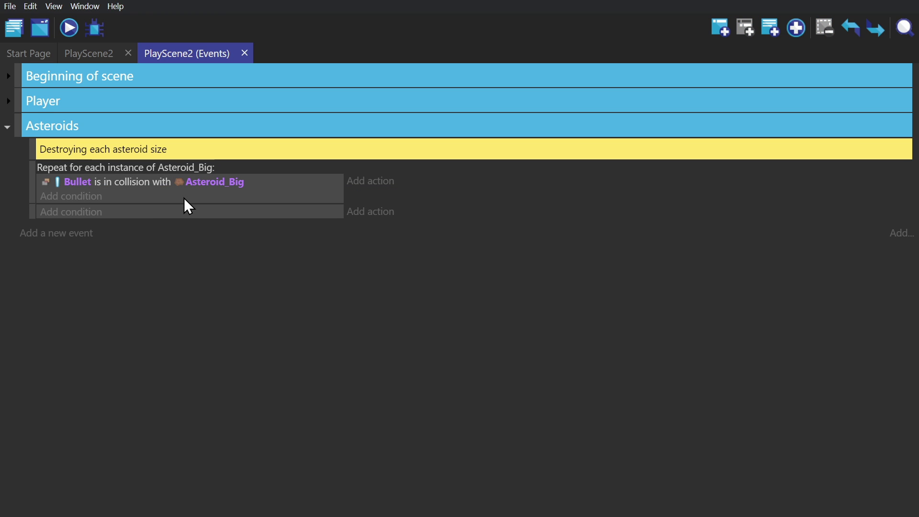
click(398, 186)
key(ctrl+v)
key(ctrl+v)
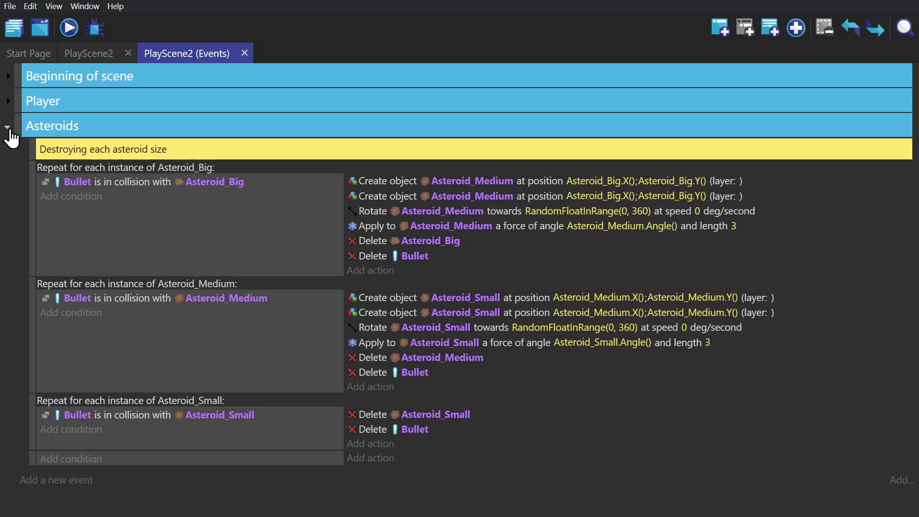
Run a preview, rotate the ship while shooting to test how asteroids break apart, and close the preview.
click(325, 441)
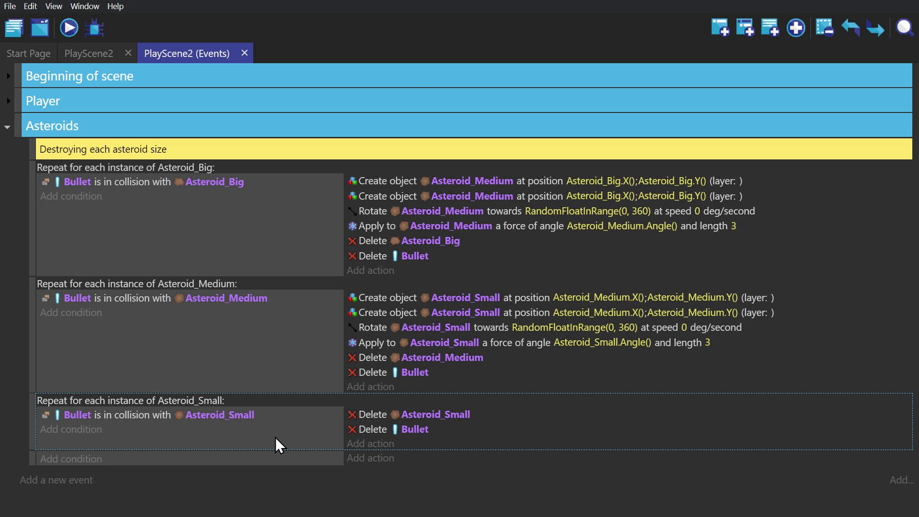
key(F5)
key(Left)
key(space)
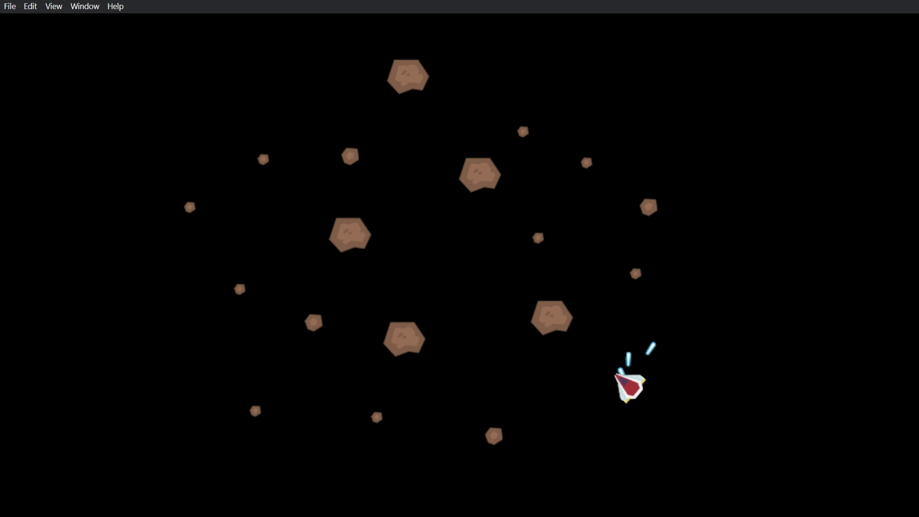
key(Left)
key(space)
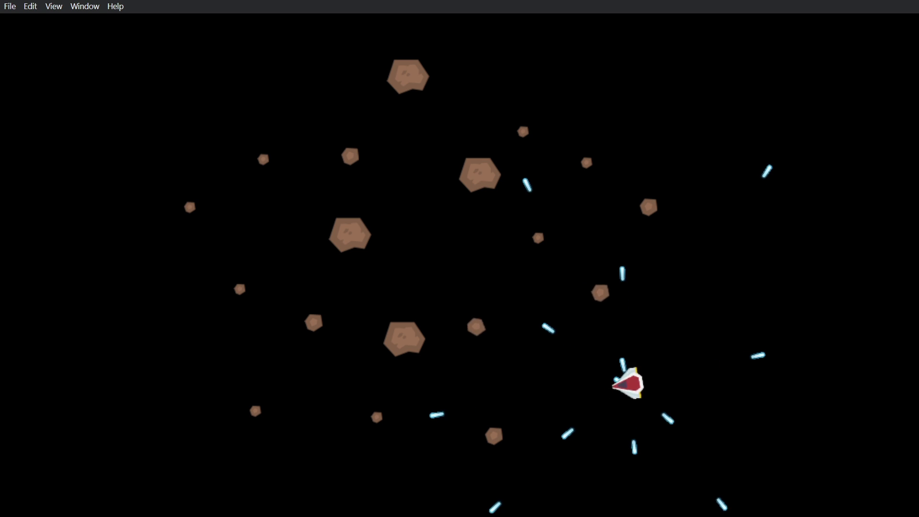
key(Left)
key(space)
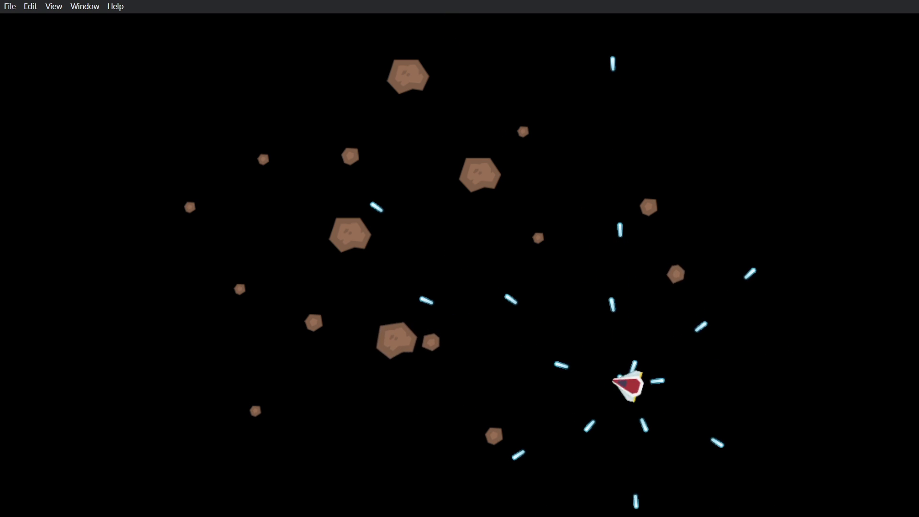
key(alt+F4)
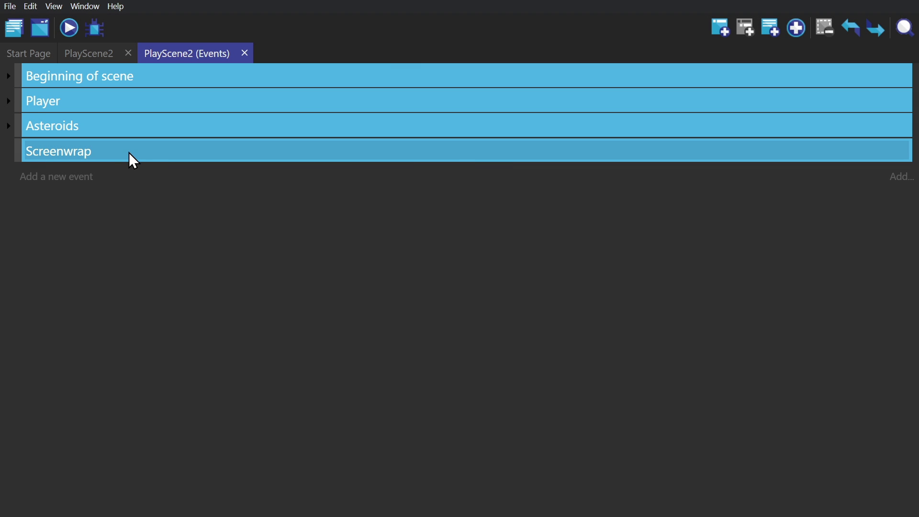
In the Screenwrap group, add an "X wrap" comment and a for-each event on Everything whose sub-event checks for center X < -800 or > 800.
click(128, 152)
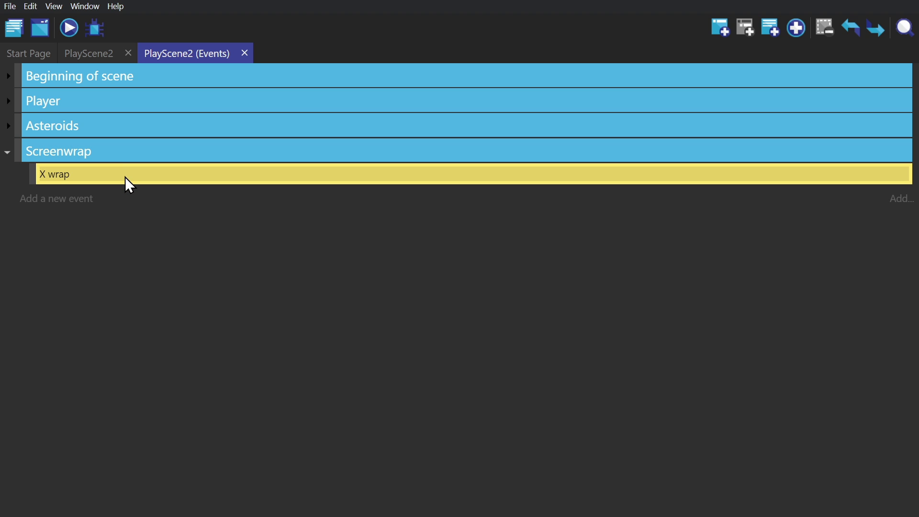
right_click(125, 177)
click(158, 193)
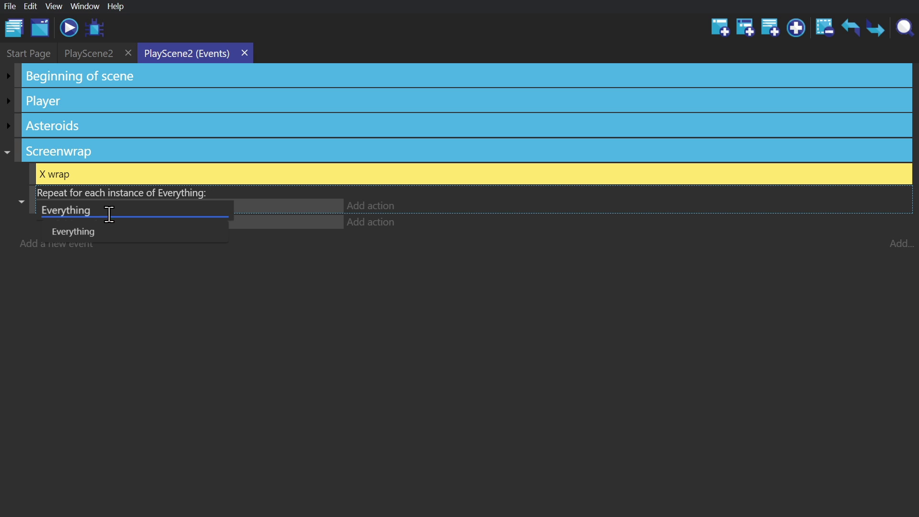
click(91, 232)
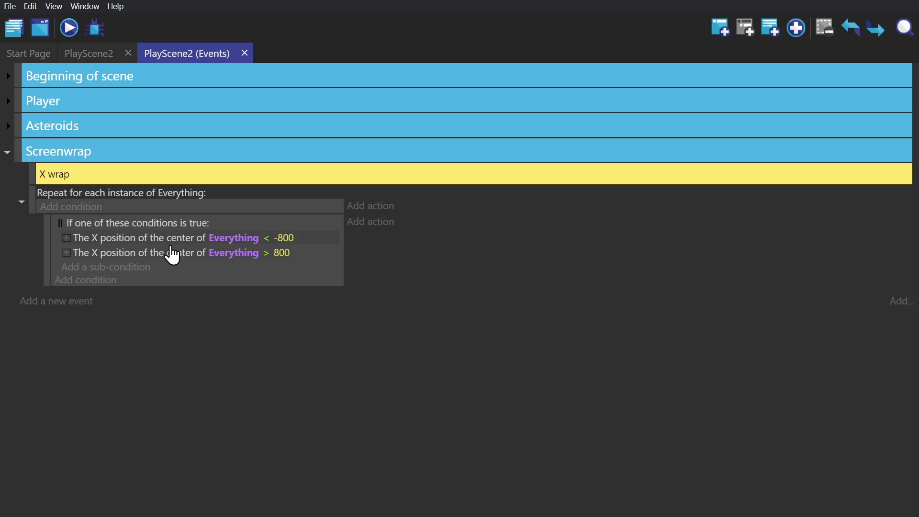
click(390, 243)
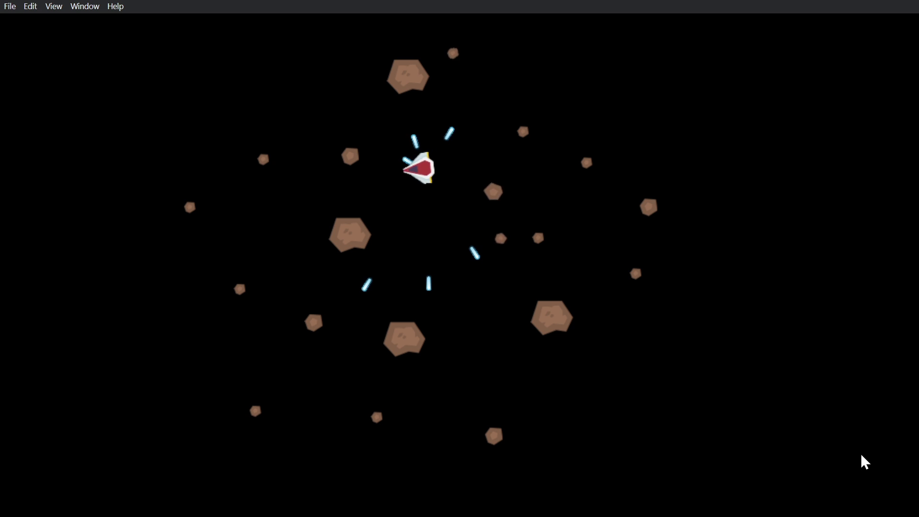
Test the screen wrapping in the preview while spinning the ship and shooting asteroids.
key(Right)
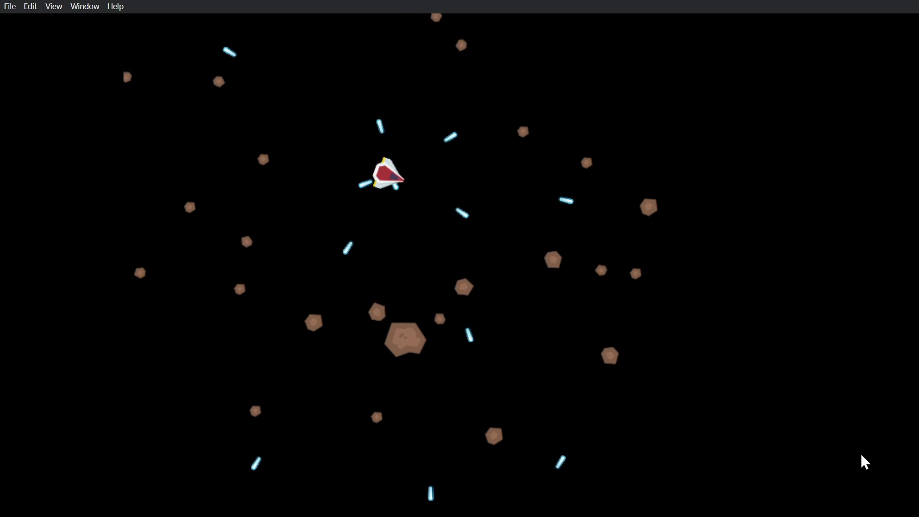
key(Right)
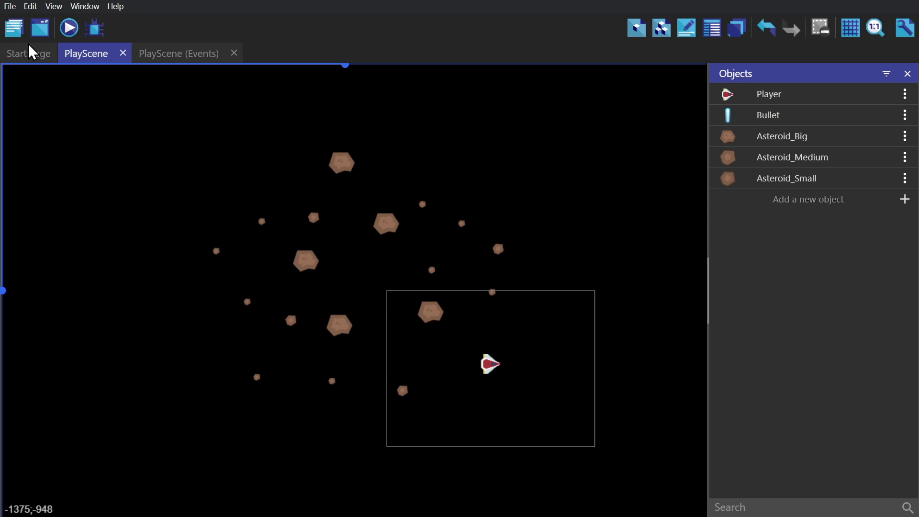
Search the new extensions for "health" and install the Health extension for life points and damages.
click(18, 31)
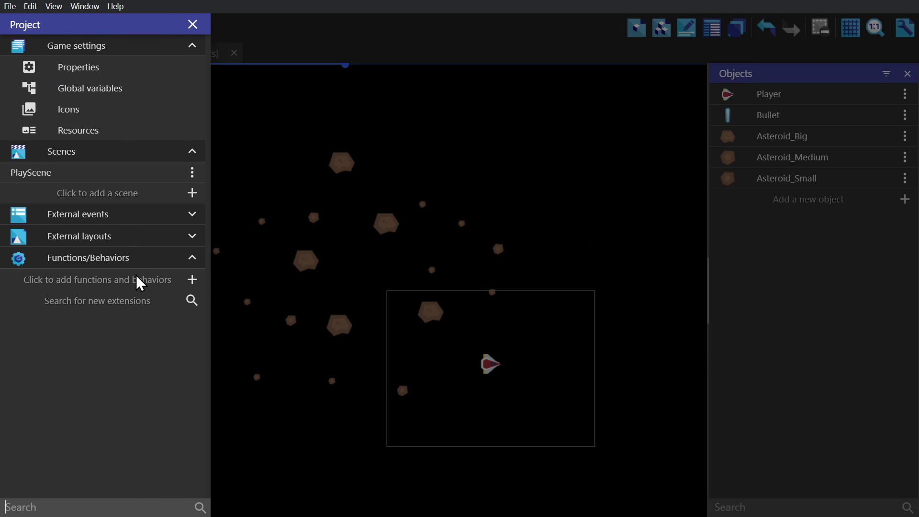
click(137, 303)
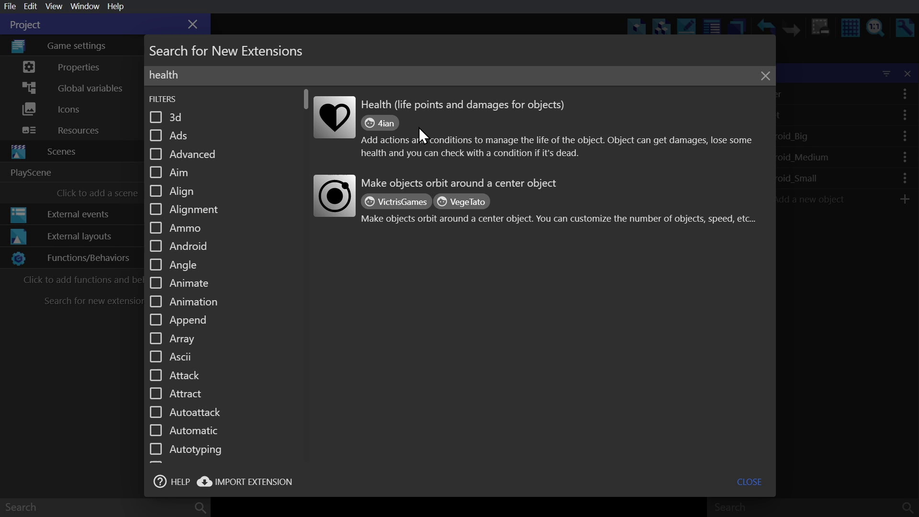
click(419, 128)
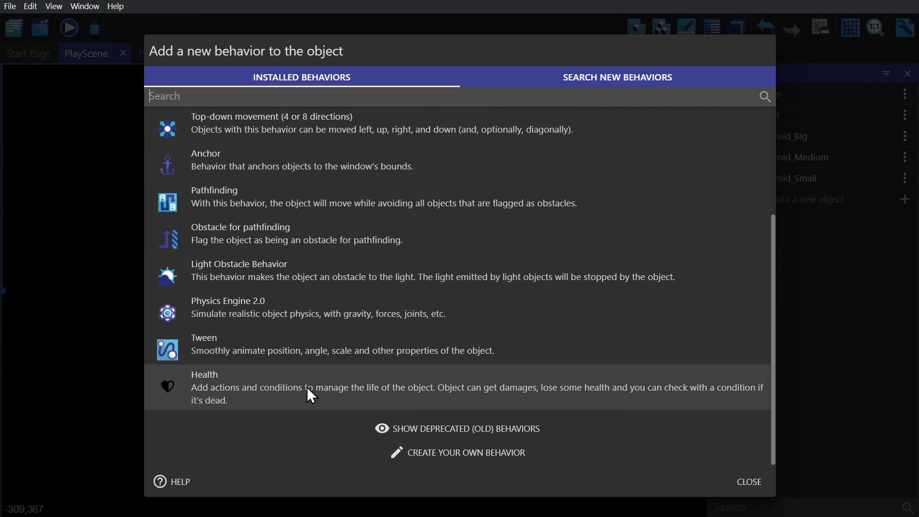
Add the Health behavior to the Player with health 3, maximum health 3 and a damage cooldown of 5 seconds.
click(306, 387)
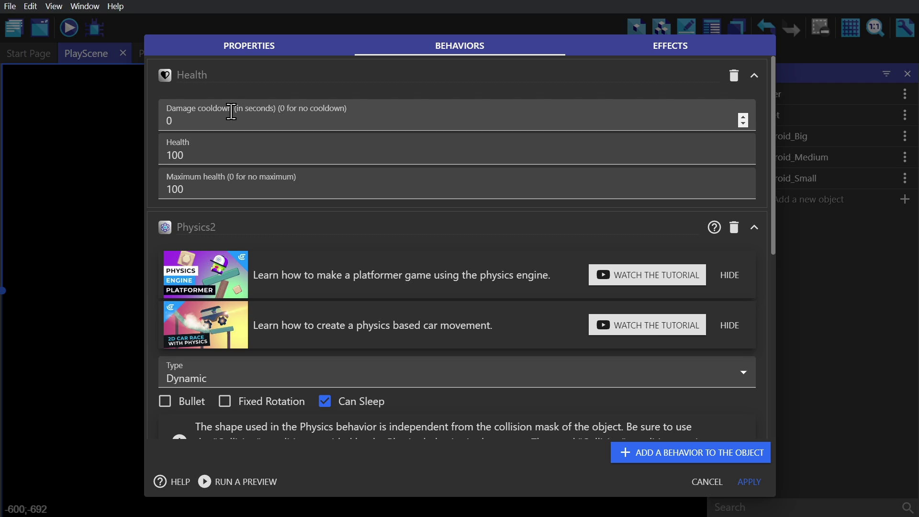
click(229, 143)
text(3)
click(232, 185)
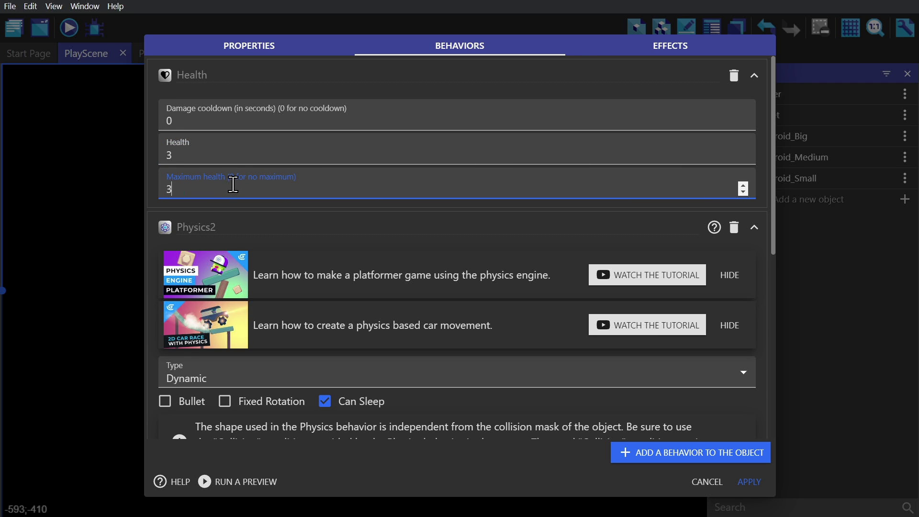
click(280, 117)
text(5)
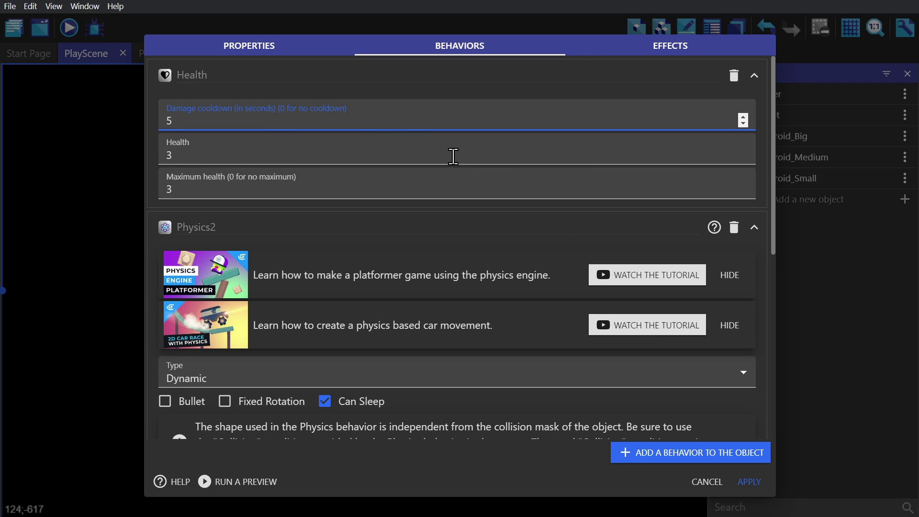
Apply the Player's Health settings and create a tiled sprite named Lives using playerLife3_red.png, 32 pixels wide and 26 high.
click(744, 476)
click(812, 202)
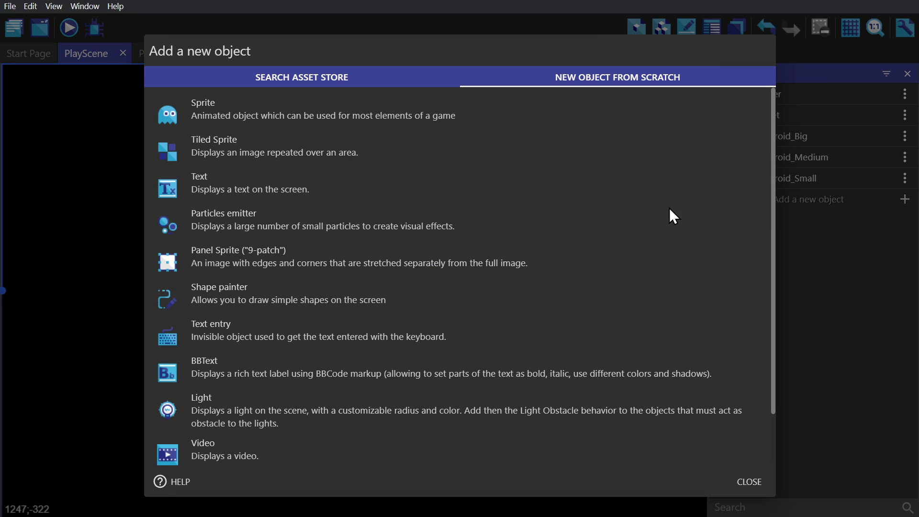
click(265, 150)
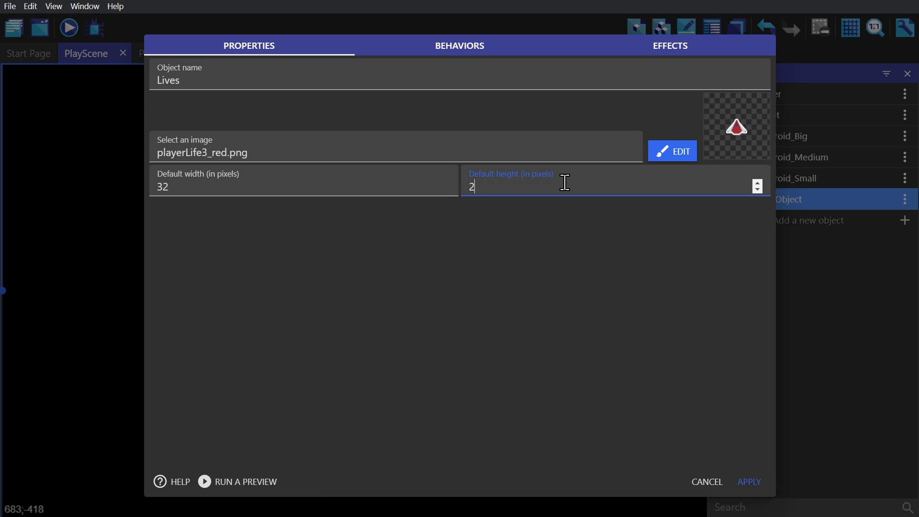
click(748, 481)
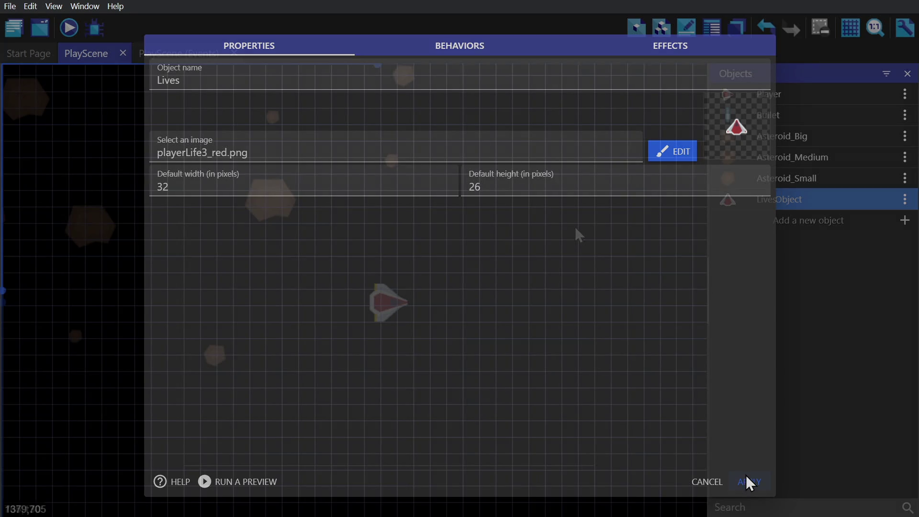
Place a Lives instance in the scene at X 32, Y 32 and assign it to the UI layer.
drag(767, 200, 210, 183)
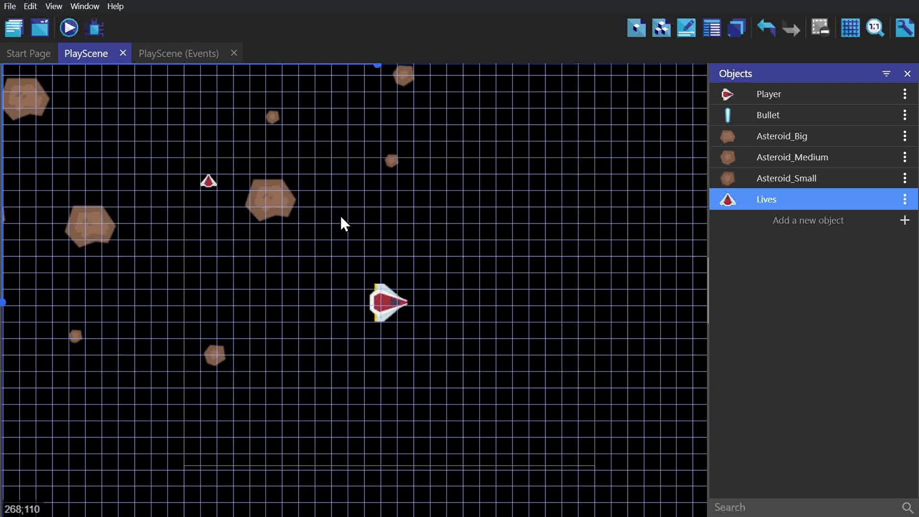
click(686, 27)
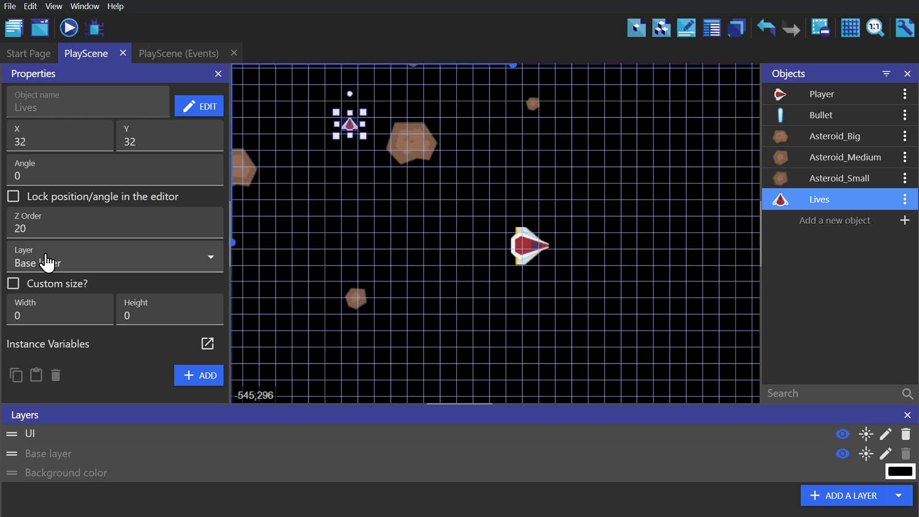
click(46, 262)
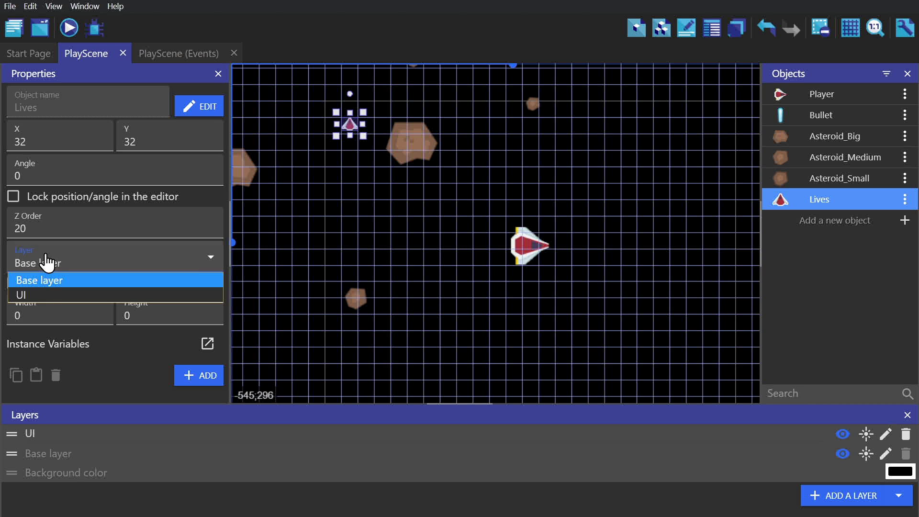
click(43, 298)
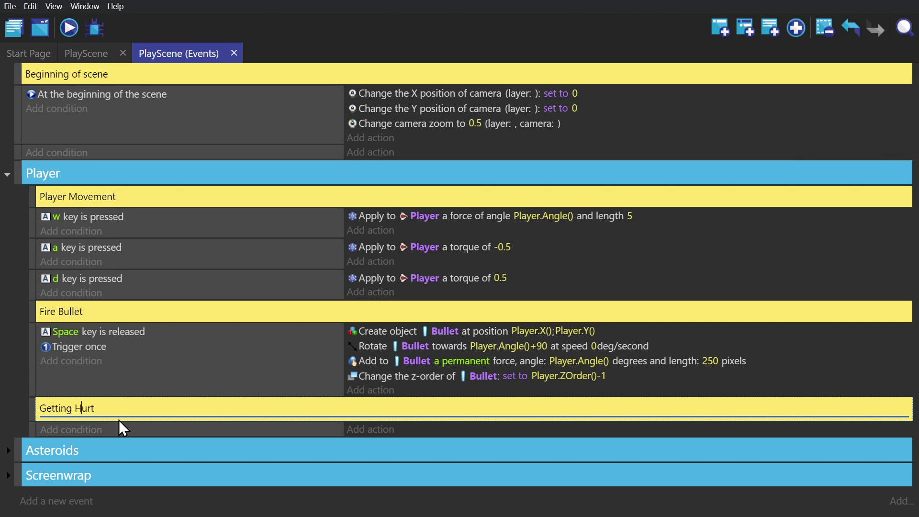
Add a "Getting Hurt" event dealing 1 damage when Player collides with EVERYTHING; set Lives' width to Player.Health::Health()*32 there and at scene start.
click(118, 421)
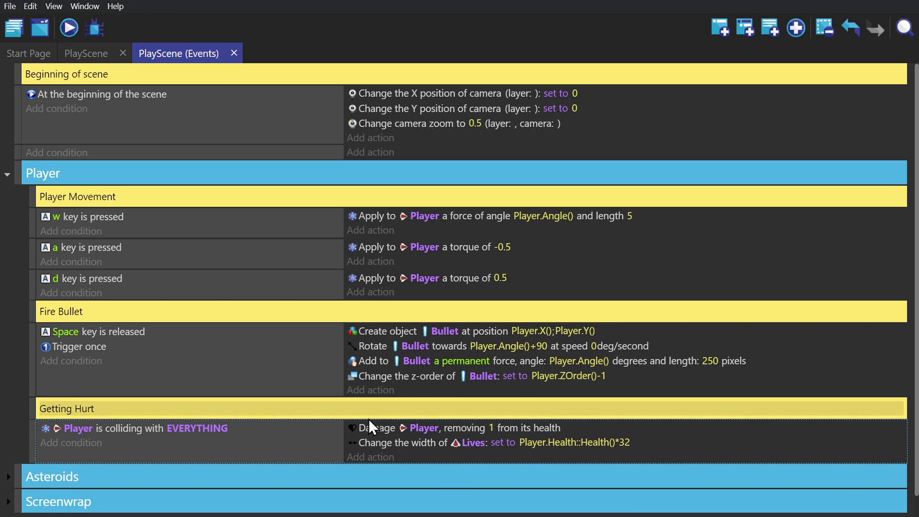
drag(403, 443, 406, 139)
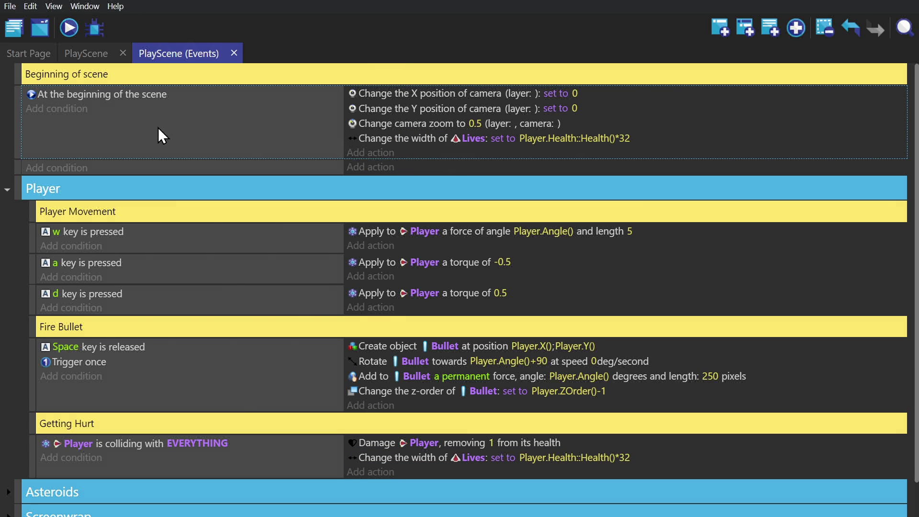
Preview the game and steer the ship around the asteroids to test the lives display.
key(F5)
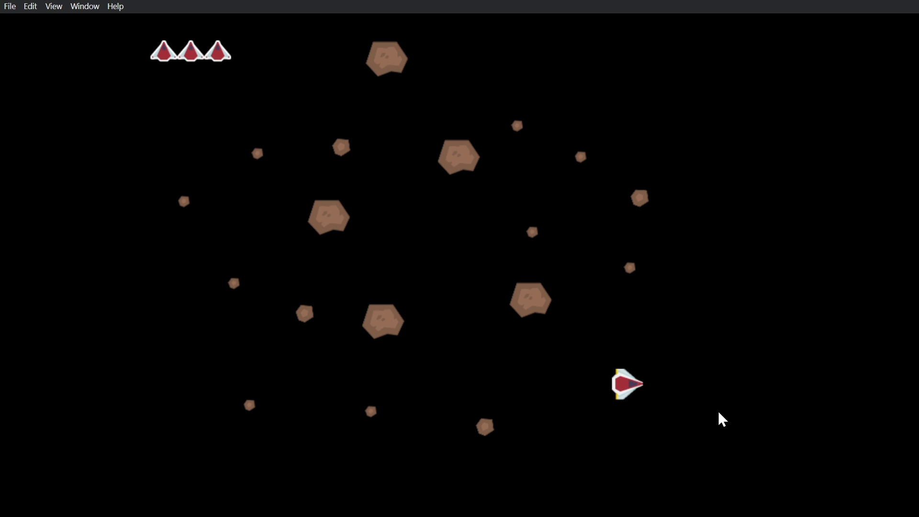
key(Left)
key(Up)
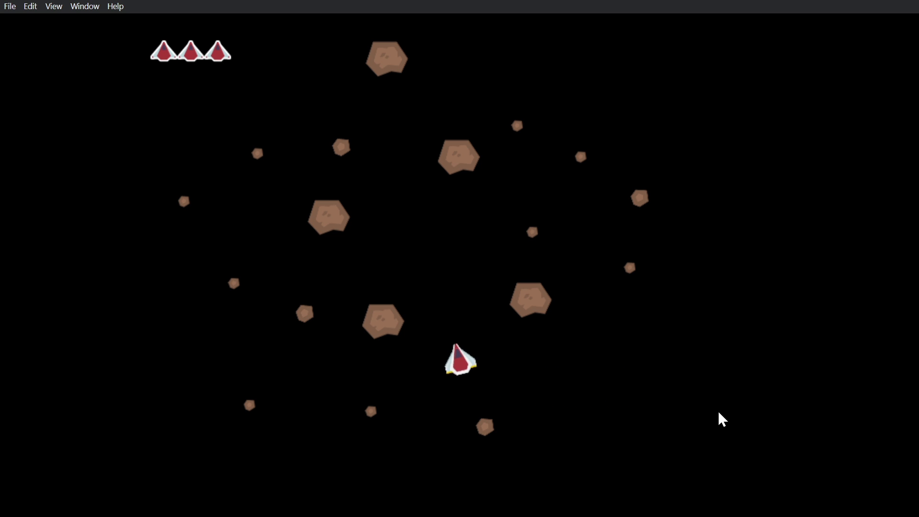
key(Up)
key(Right)
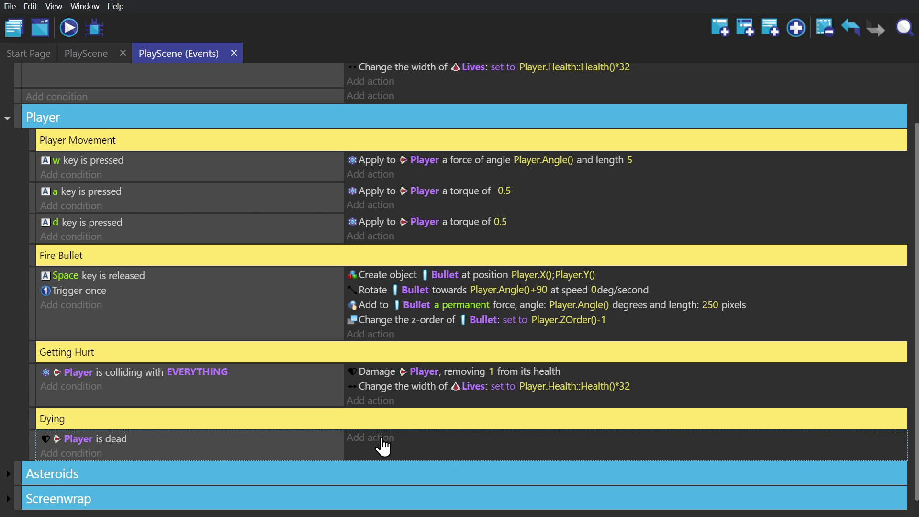
Create an italic white text object named GameOver, size 200, reading "Game Over", and place it in the scene.
click(83, 53)
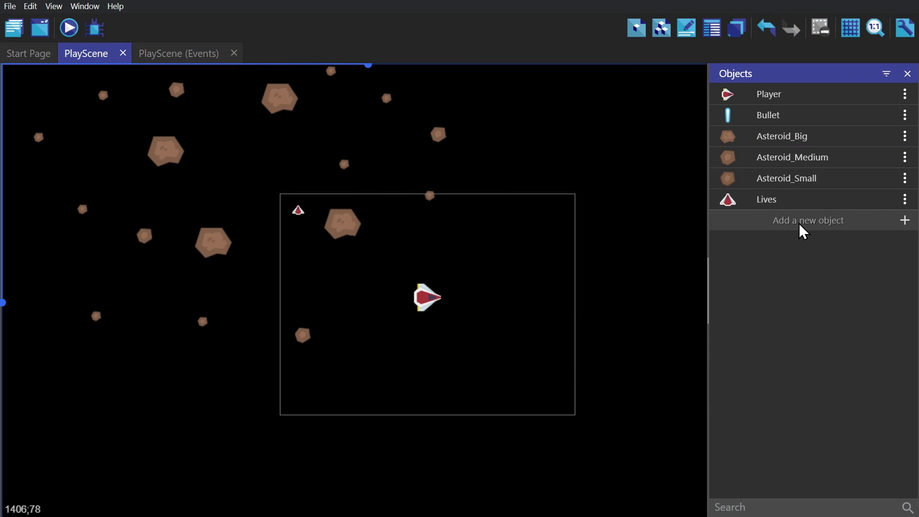
click(804, 221)
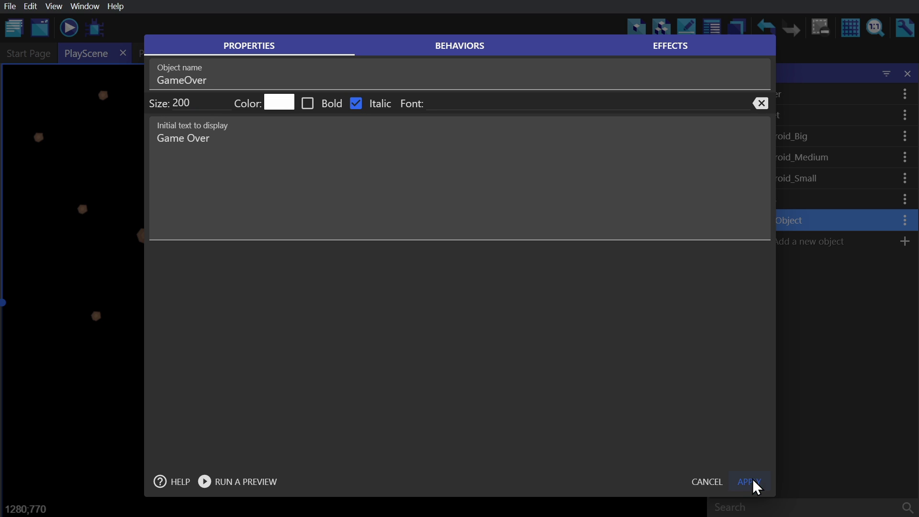
click(756, 483)
drag(778, 220, 289, 289)
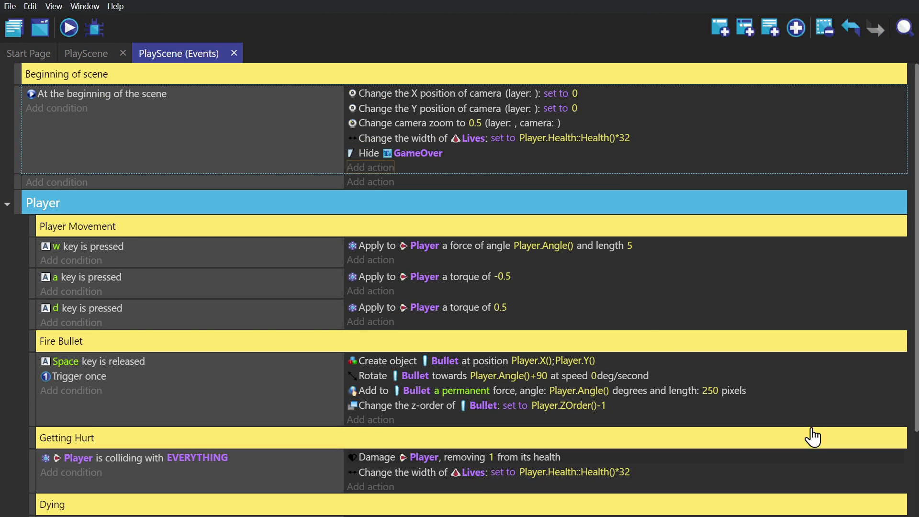
Hide GameOver at the beginning of the scene, and under "Dying" delete Player and show GameOver when Player is dead.
click(363, 151)
scroll(381, 315, down, 2)
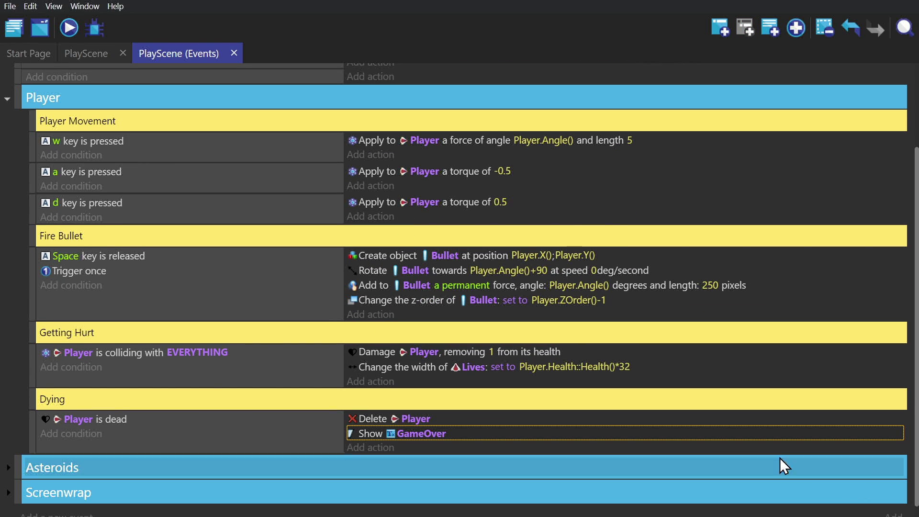
Test the life loss and game over logic in the preview by shooting asteroids and flying the ship into them.
click(67, 28)
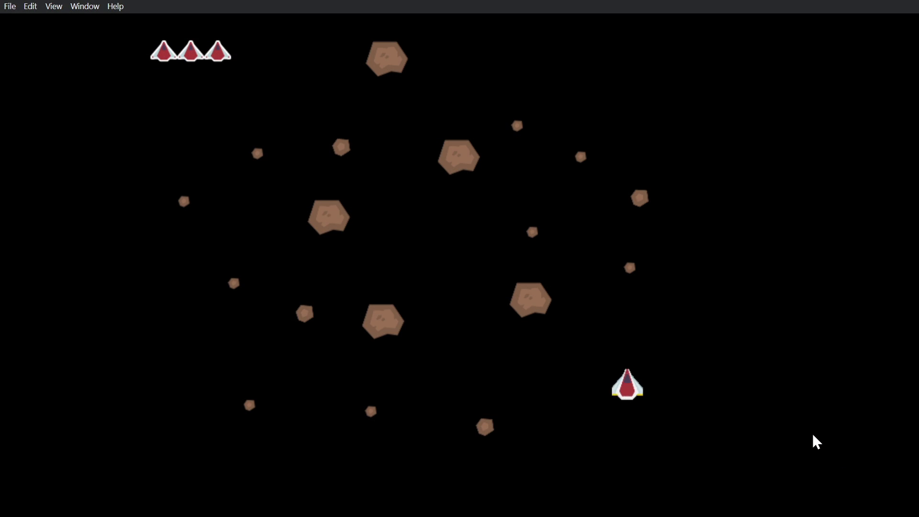
key(a)
key(space)
key(space)
key(space)
key(a)
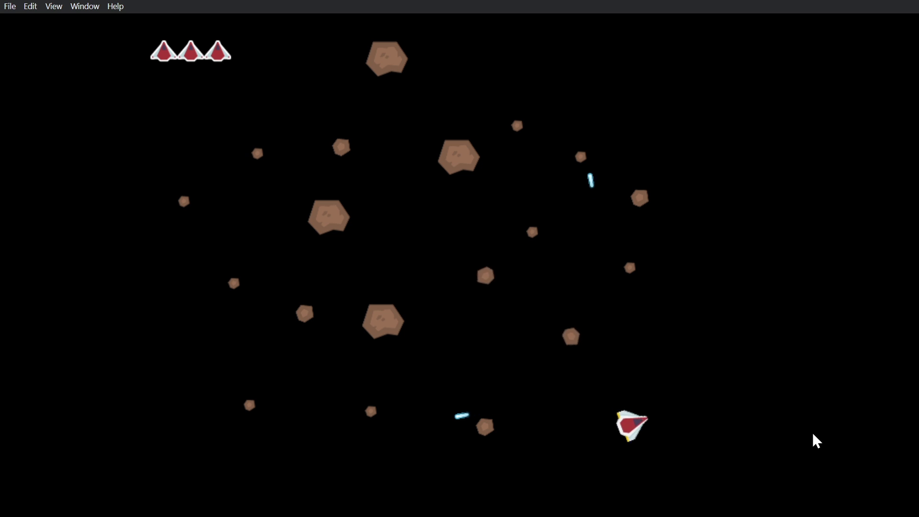
key(a)
key(w)
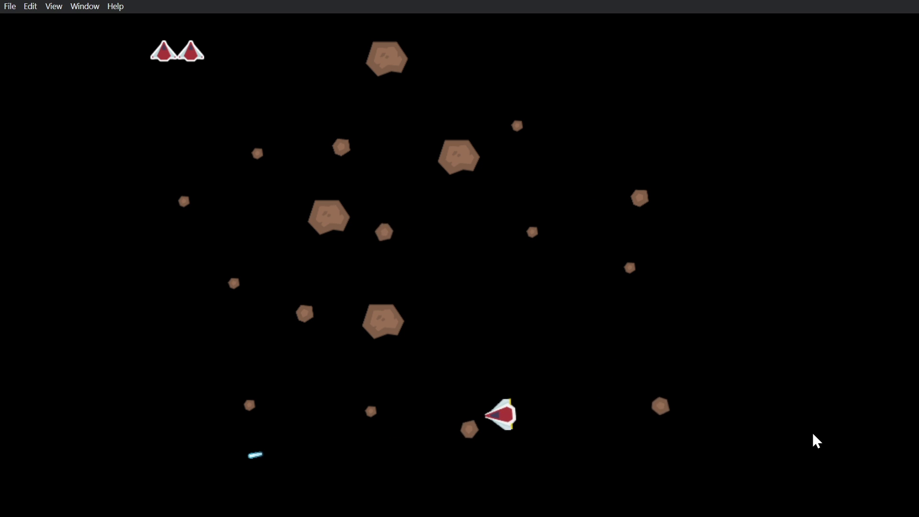
key(d)
key(a)
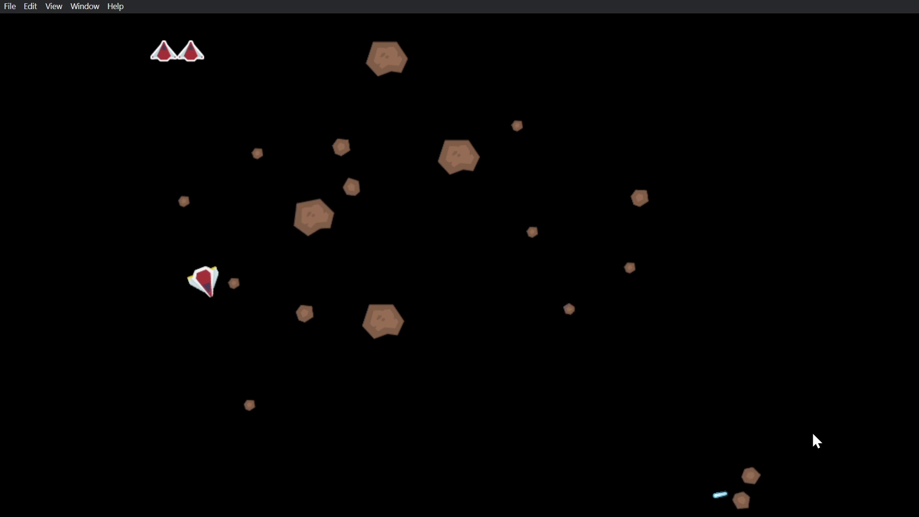
key(w)
key(d)
key(w)
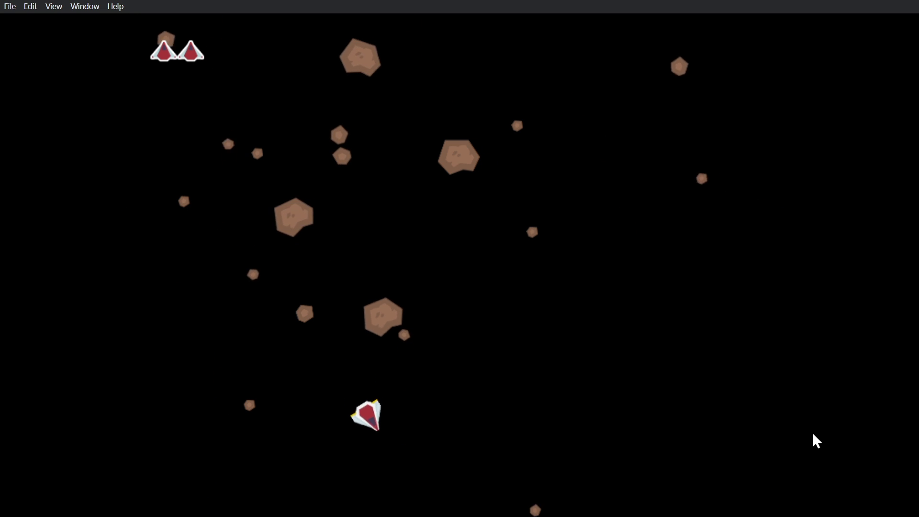
key(w)
key(a)
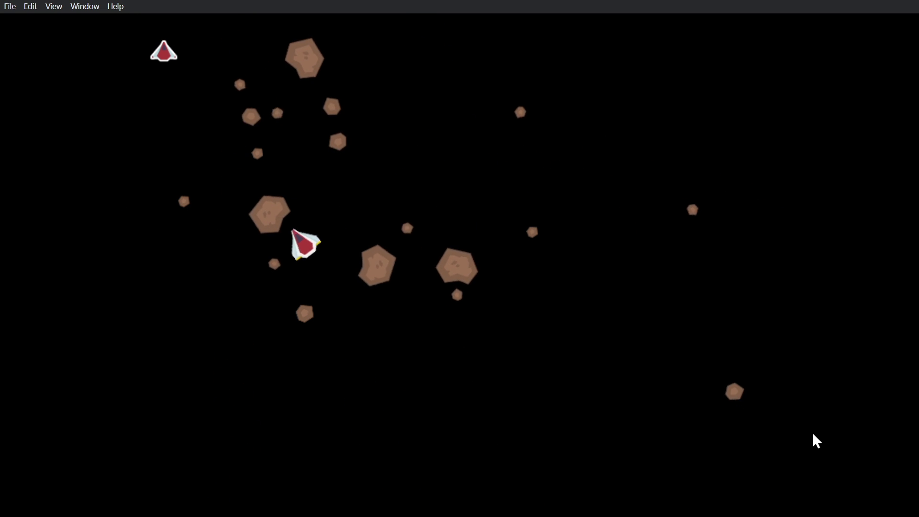
key(w)
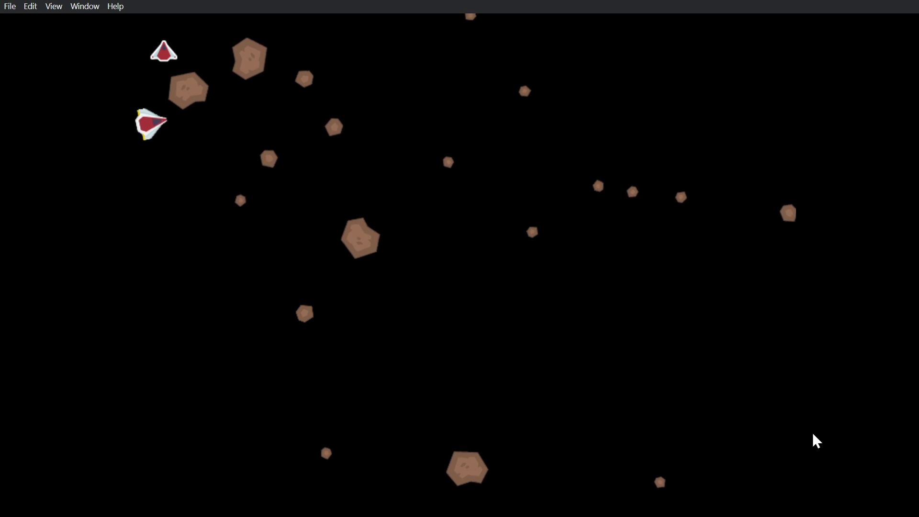
key(d)
key(w)
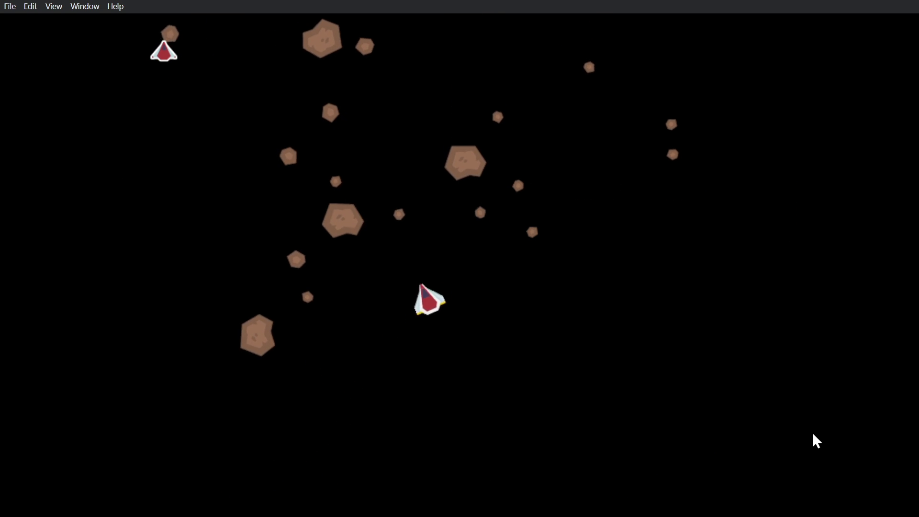